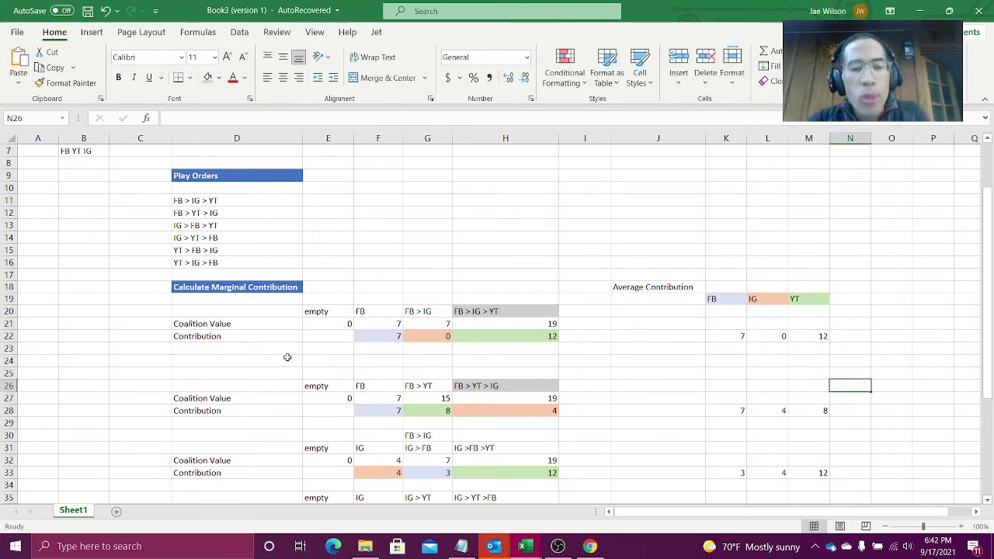
Review the first play order FB > IG > YT and the FB & IG & YT coalition
{"action": "left_click", "coordinate": [248, 201]}
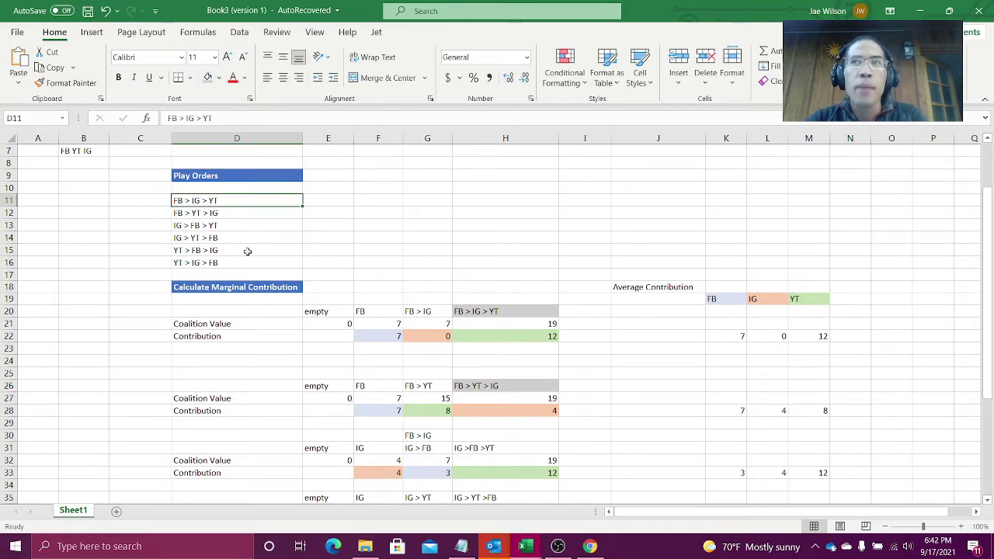
{"action": "scroll", "coordinate": [389, 256], "scroll_direction": "up", "scroll_amount": 2}
{"action": "left_click", "coordinate": [624, 201]}
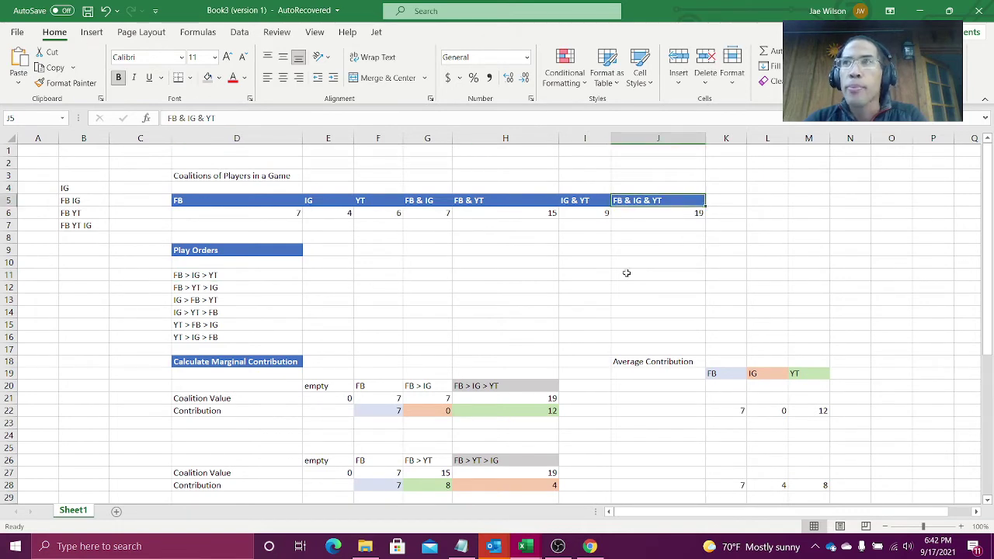
{"action": "scroll", "coordinate": [627, 273], "scroll_direction": "down", "scroll_amount": 1}
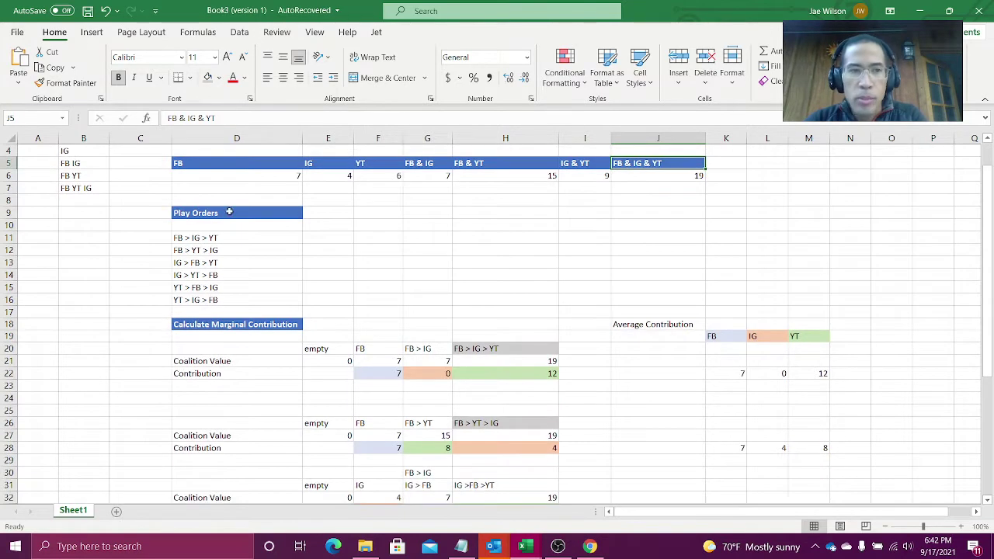
{"action": "left_click_drag", "start_coordinate": [190, 238], "coordinate": [186, 305]}
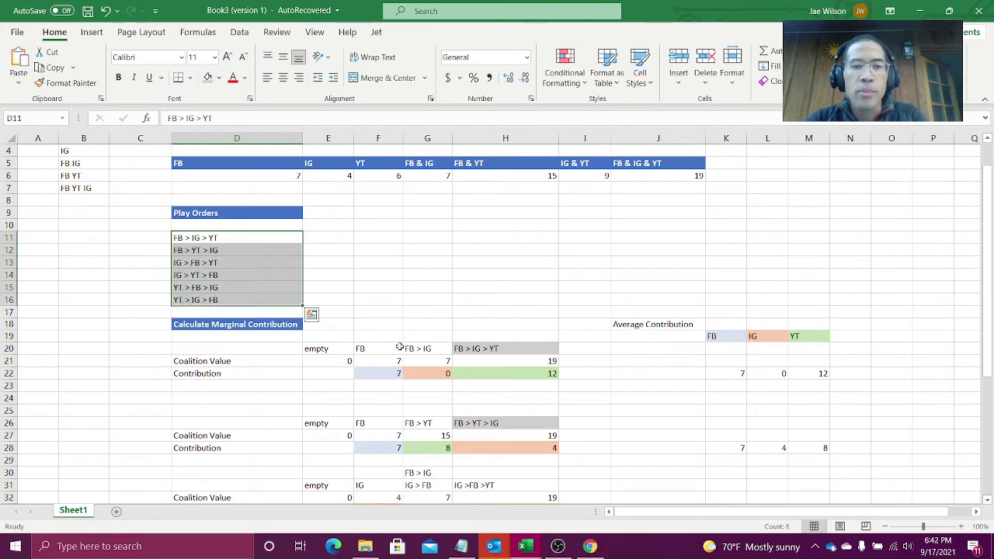
Mark all six play orders and the FB > IG > YT coalition steps in row 20
{"action": "left_click_drag", "start_coordinate": [371, 347], "coordinate": [497, 351]}
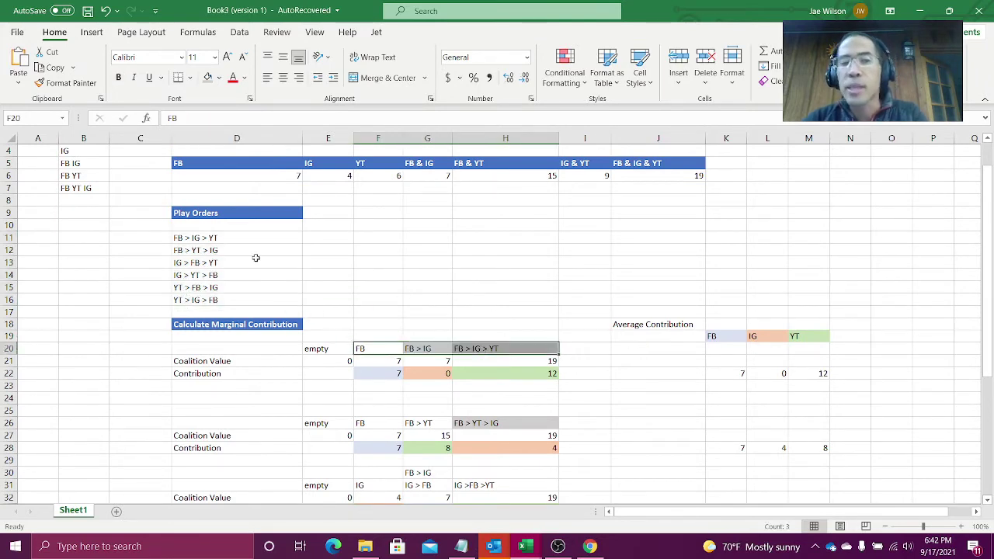
{"action": "left_click", "coordinate": [238, 240]}
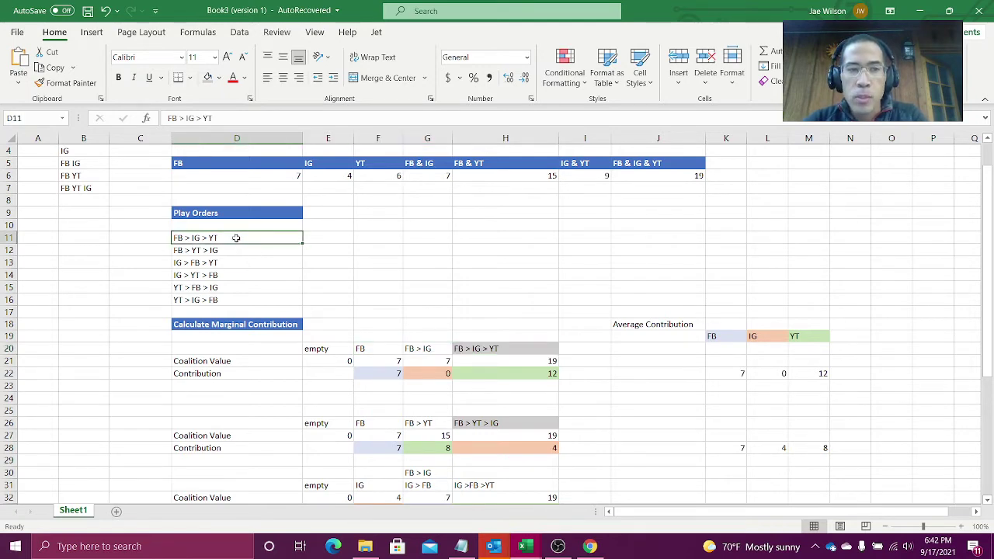
{"action": "left_click_drag", "start_coordinate": [237, 237], "coordinate": [222, 300]}
{"action": "left_click", "coordinate": [370, 351]}
{"action": "left_click_drag", "start_coordinate": [368, 351], "coordinate": [529, 347]}
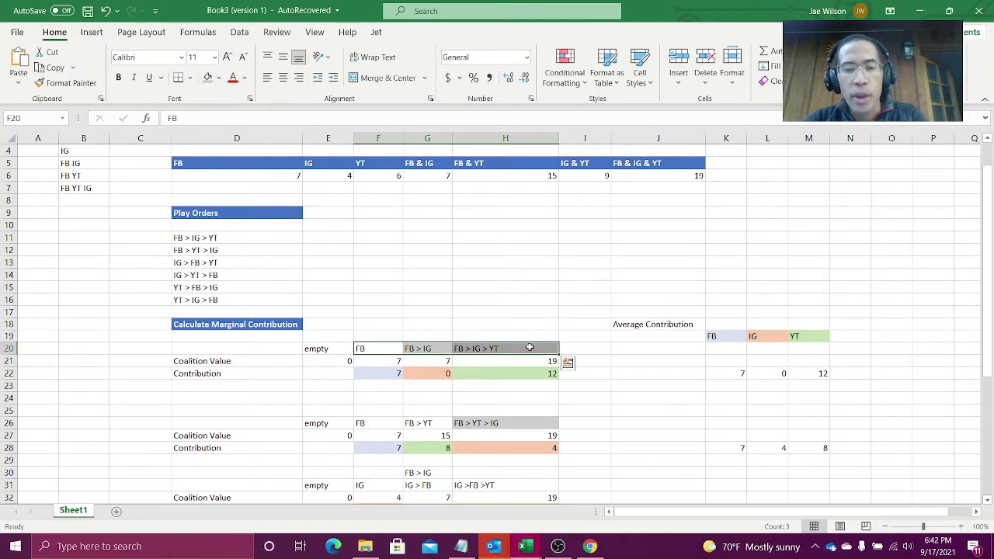
Check coalition values in G31, G32 (7), F32 (4) and the F33 formula, then switch to Domo
{"action": "scroll", "coordinate": [446, 337], "scroll_direction": "down", "scroll_amount": 2}
{"action": "scroll", "coordinate": [391, 324], "scroll_direction": "down", "scroll_amount": 2}
{"action": "left_click", "coordinate": [414, 336]}
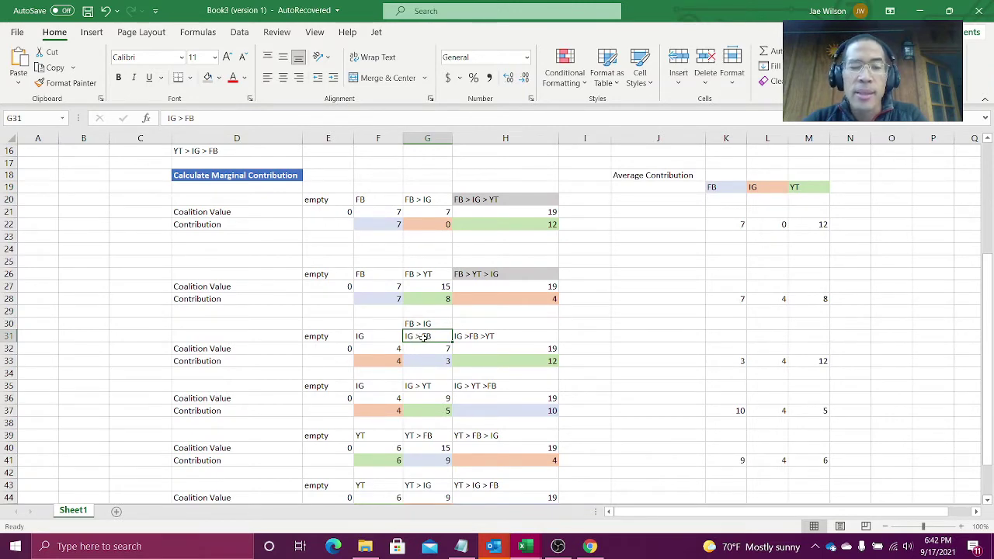
{"action": "left_click", "coordinate": [417, 323]}
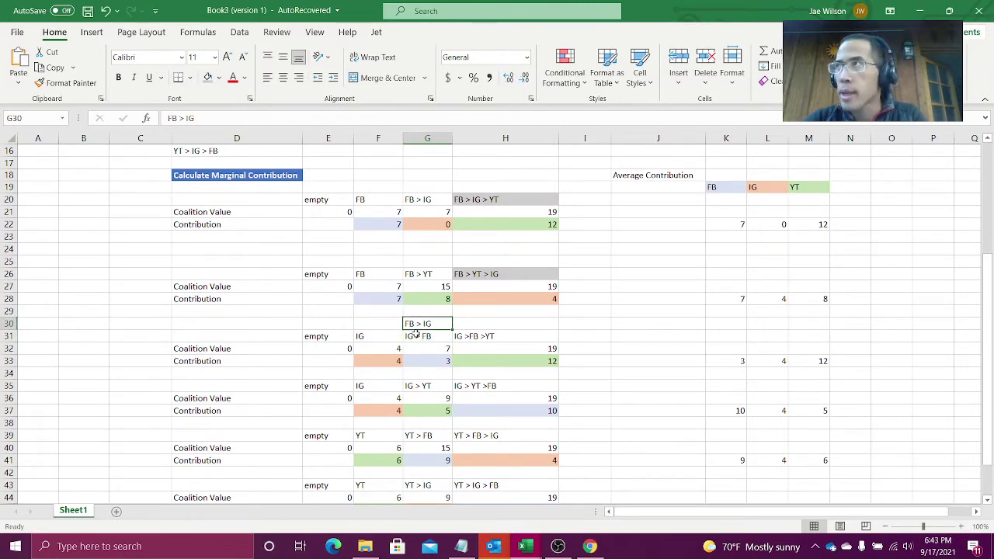
{"action": "left_click", "coordinate": [418, 348]}
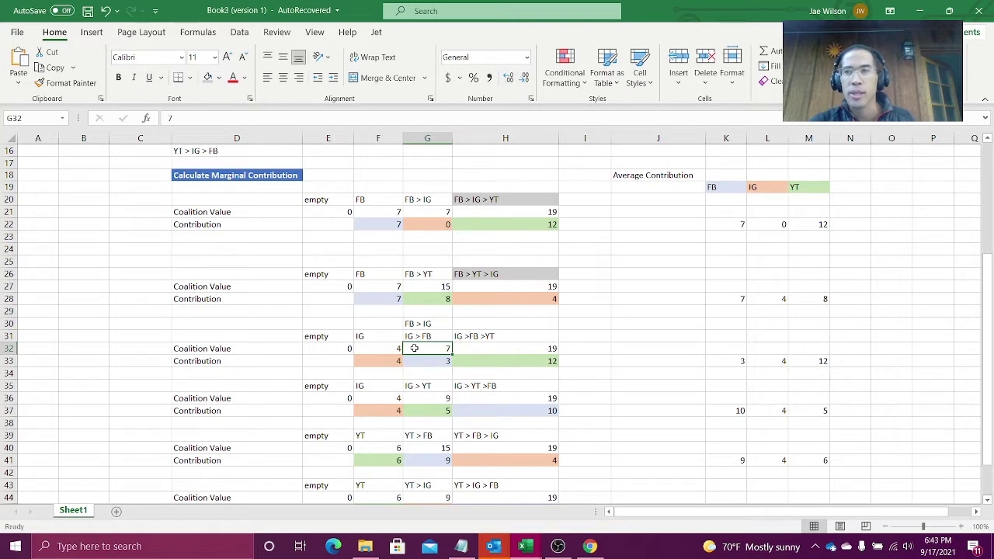
{"action": "left_click", "coordinate": [380, 359]}
{"action": "left_click", "coordinate": [381, 349]}
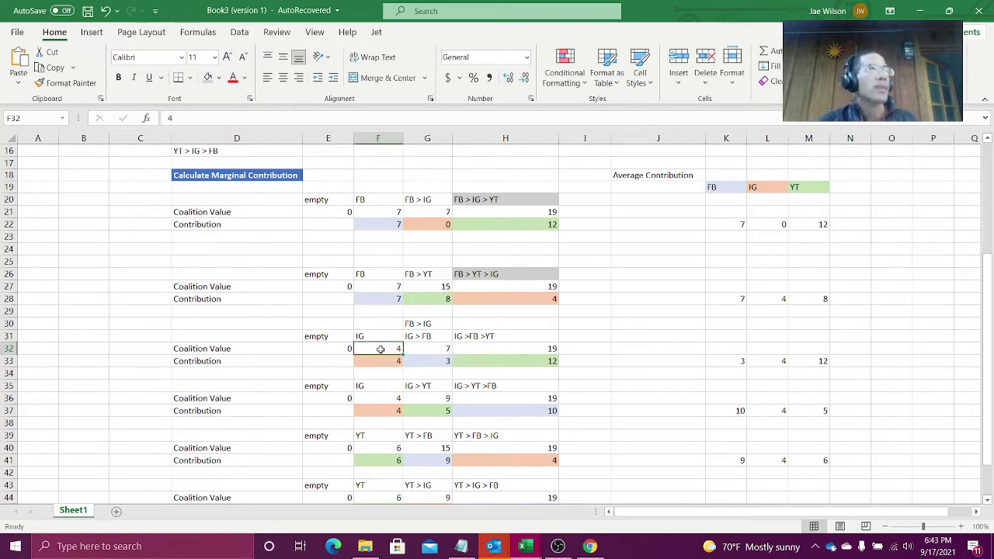
{"action": "key", "text": "alt+Tab"}
{"action": "key", "text": "alt+Tab"}
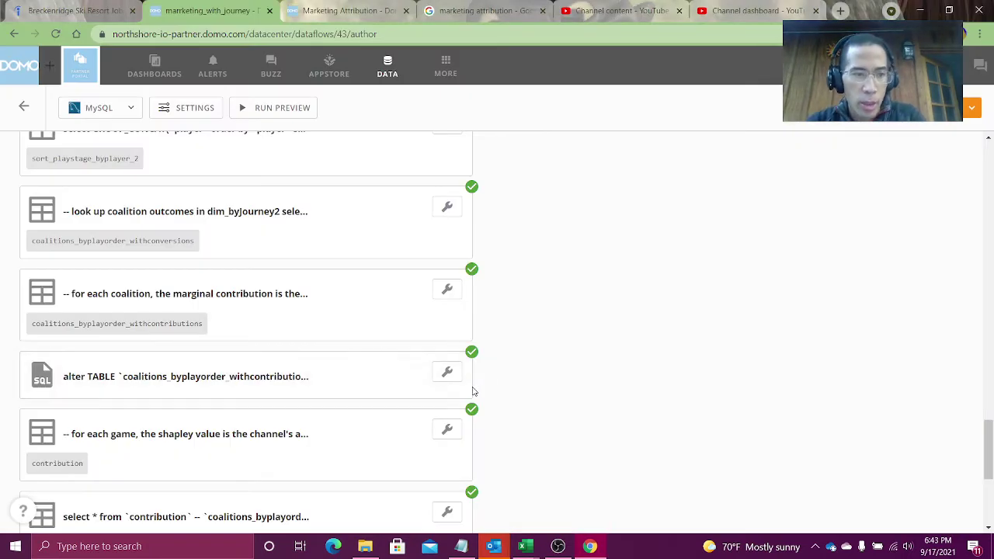
Open the 'look up coalition outcomes' transform and inspect preview rows 7–9, widening coalition_num
{"action": "left_click", "coordinate": [312, 228]}
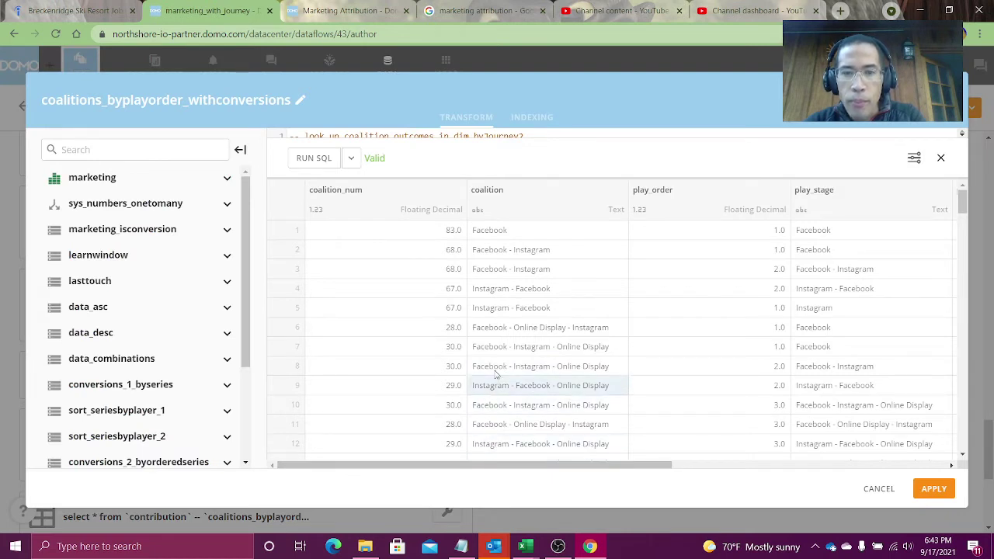
{"action": "left_click_drag", "start_coordinate": [510, 349], "coordinate": [831, 417]}
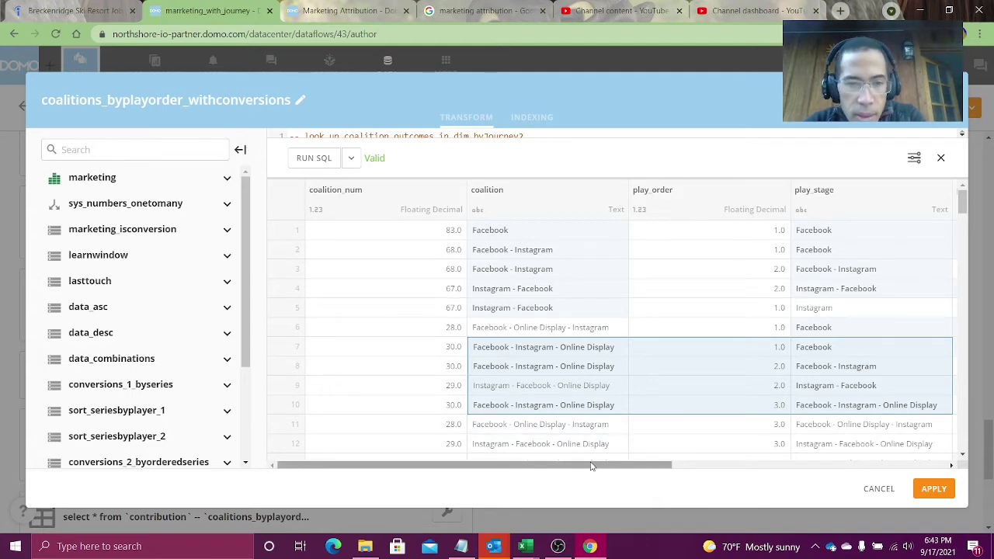
{"action": "left_click_drag", "start_coordinate": [544, 351], "coordinate": [825, 381]}
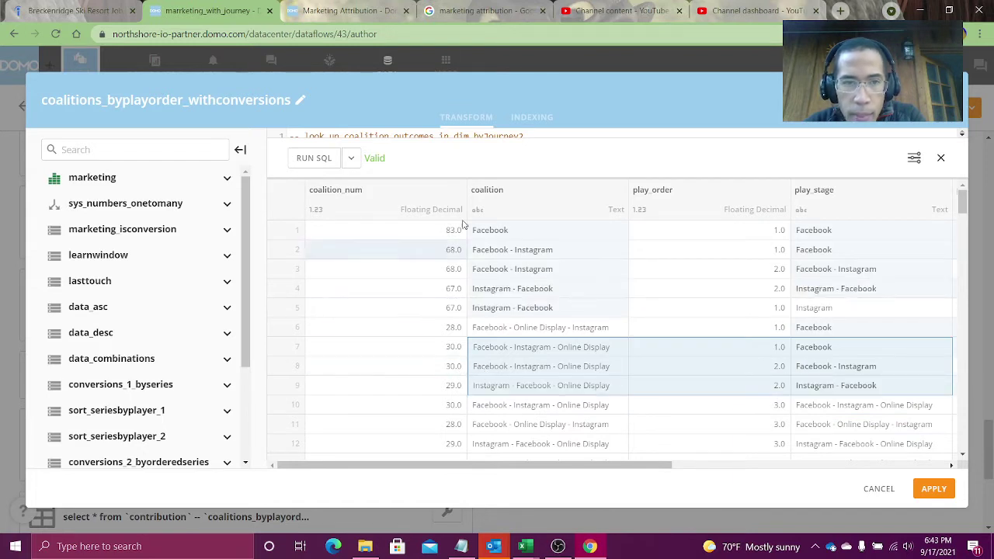
{"action": "left_click_drag", "start_coordinate": [469, 191], "coordinate": [515, 192]}
{"action": "left_click_drag", "start_coordinate": [506, 347], "coordinate": [525, 365]}
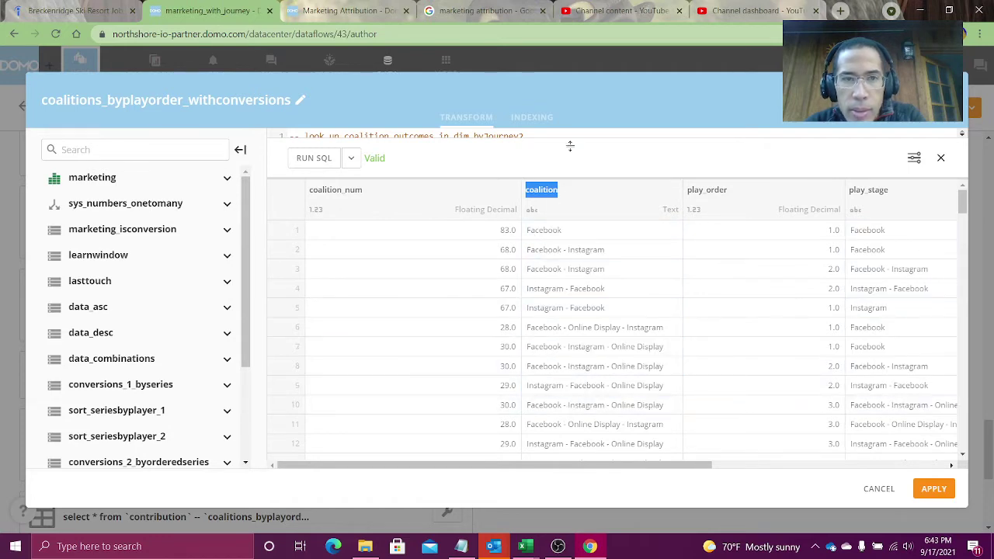
Uncomment the order by line, change it to sort by coalition_num, and run the SQL
{"action": "left_click_drag", "start_coordinate": [567, 149], "coordinate": [528, 321]}
{"action": "scroll", "coordinate": [521, 261], "scroll_direction": "down", "scroll_amount": 4}
{"action": "scroll", "coordinate": [521, 261], "scroll_direction": "down", "scroll_amount": 2}
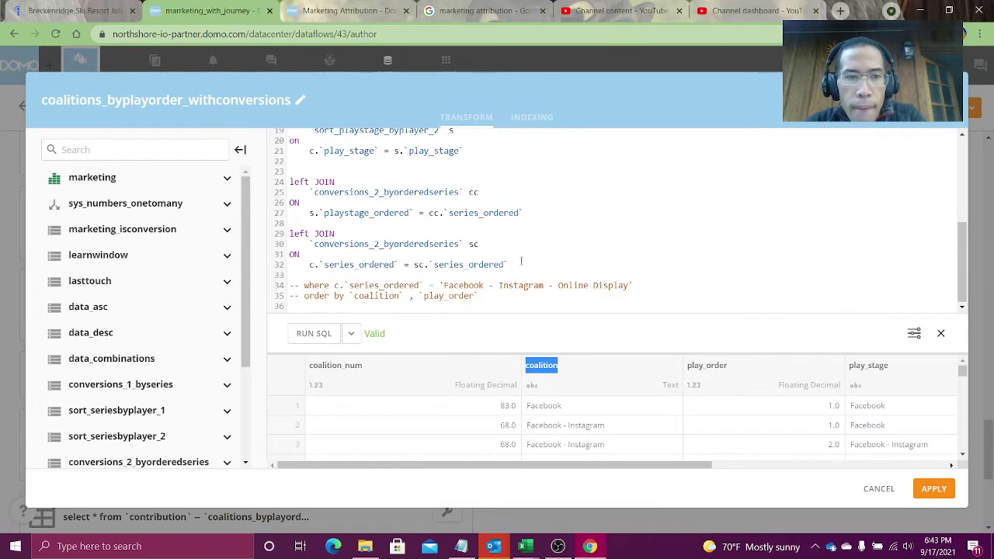
{"action": "left_click", "coordinate": [301, 296]}
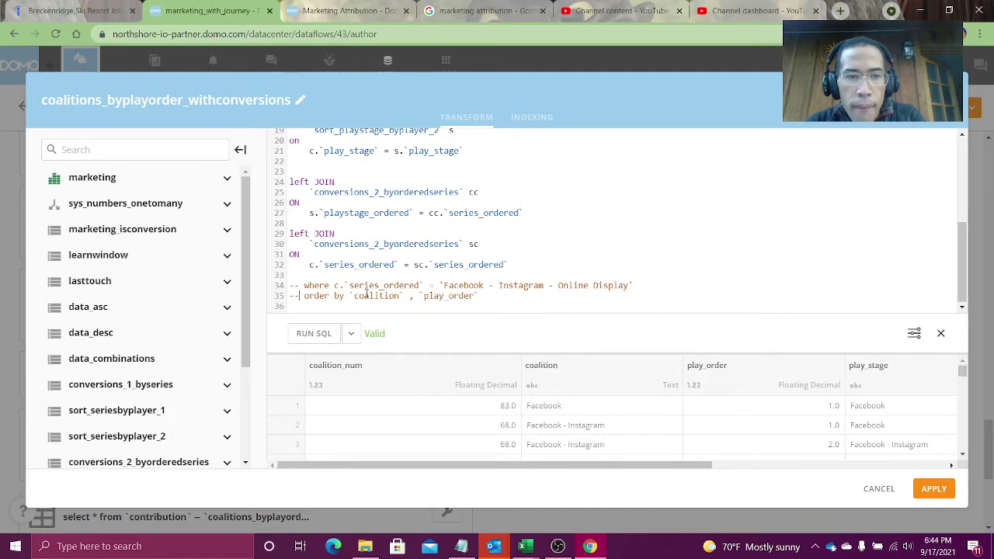
{"action": "key", "text": "BackSpace"}
{"action": "key", "text": "BackSpace"}
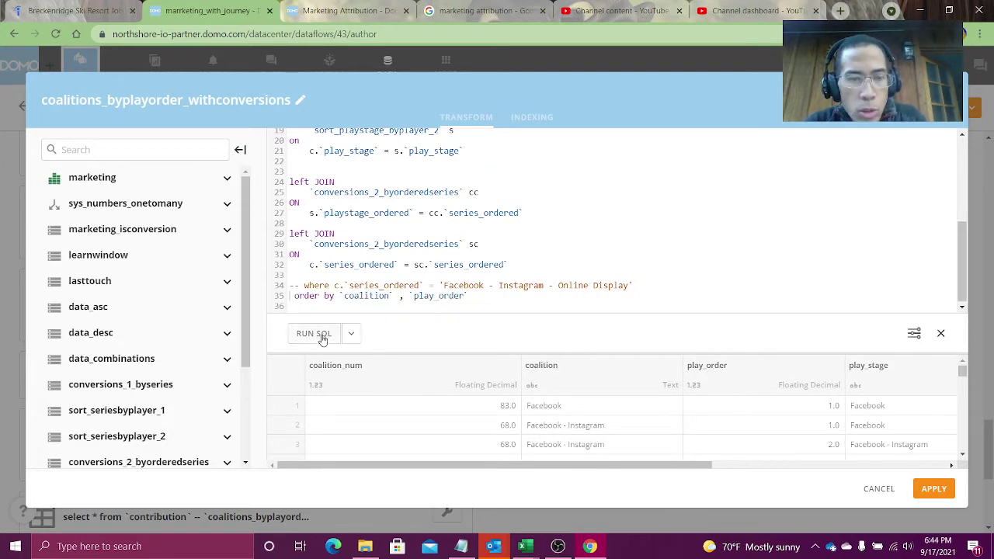
{"action": "left_click", "coordinate": [392, 298]}
{"action": "type", "text": "_num"}
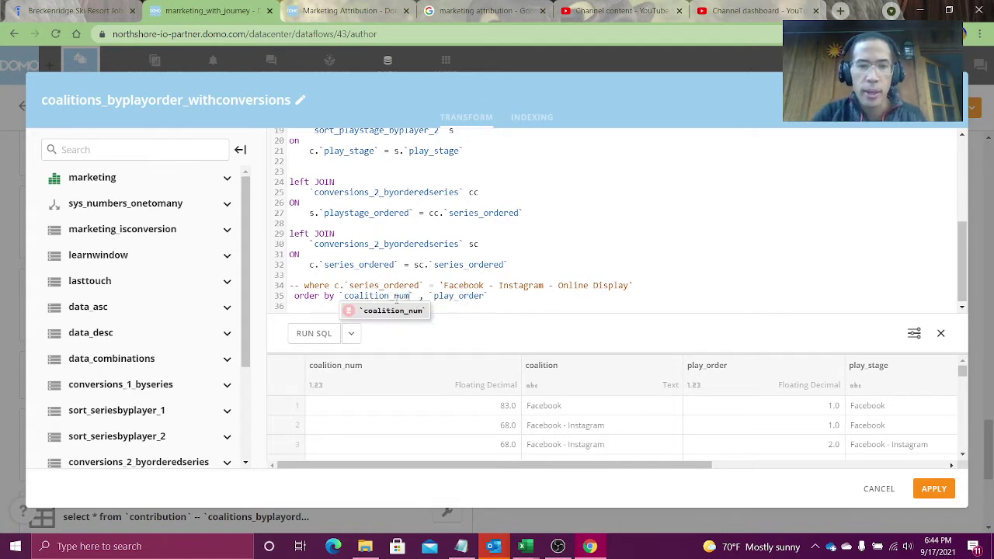
{"action": "left_click", "coordinate": [314, 333]}
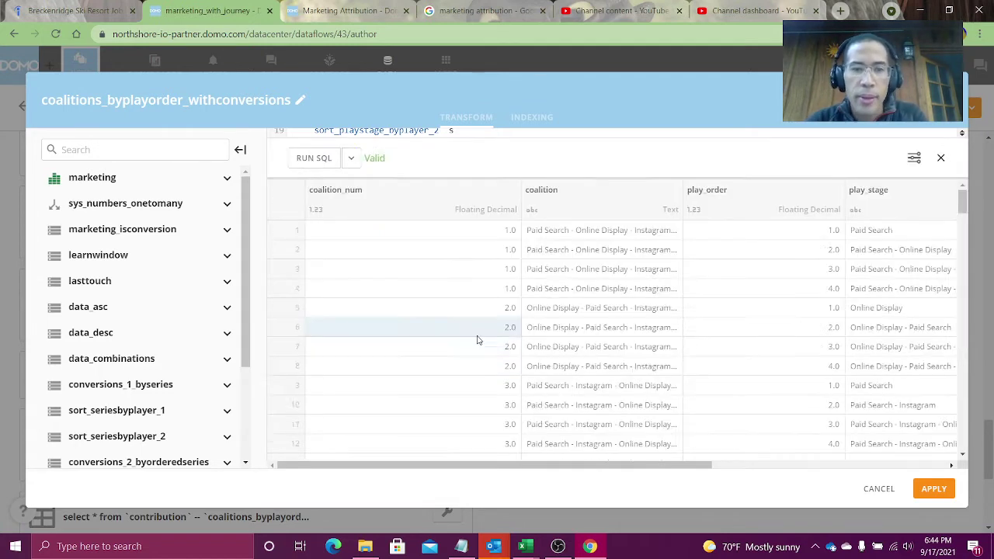
Review the sorted preview's coalitions and play stages, such as conversions 7 in row 2, then apply
{"action": "left_click_drag", "start_coordinate": [591, 289], "coordinate": [805, 207]}
{"action": "left_click_drag", "start_coordinate": [509, 230], "coordinate": [591, 287]}
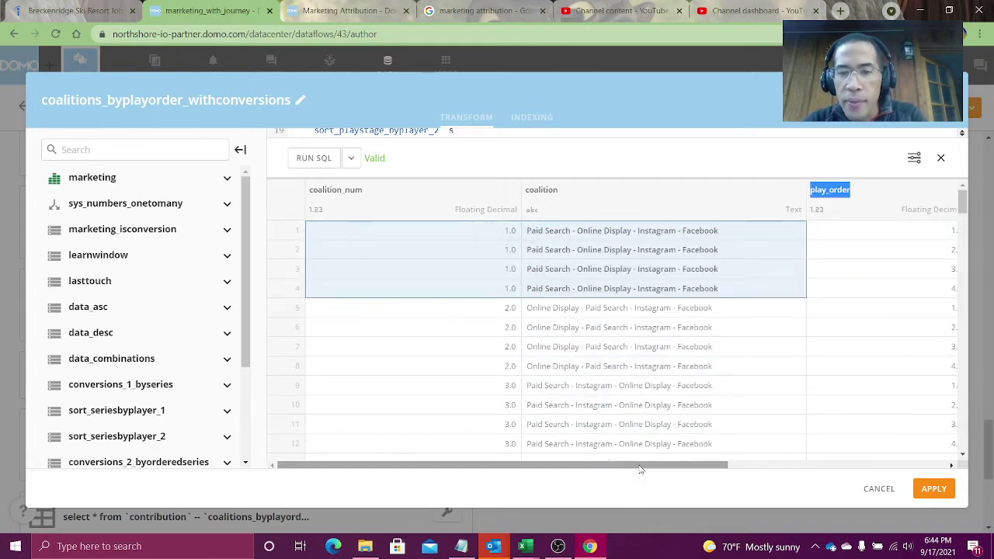
{"action": "left_click_drag", "start_coordinate": [637, 464], "coordinate": [812, 474]}
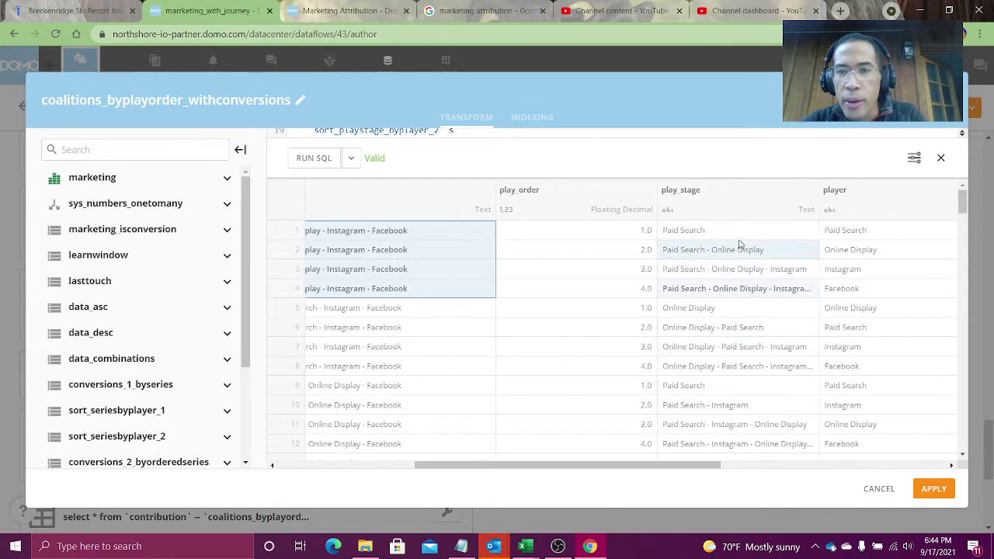
{"action": "left_click_drag", "start_coordinate": [740, 233], "coordinate": [736, 283]}
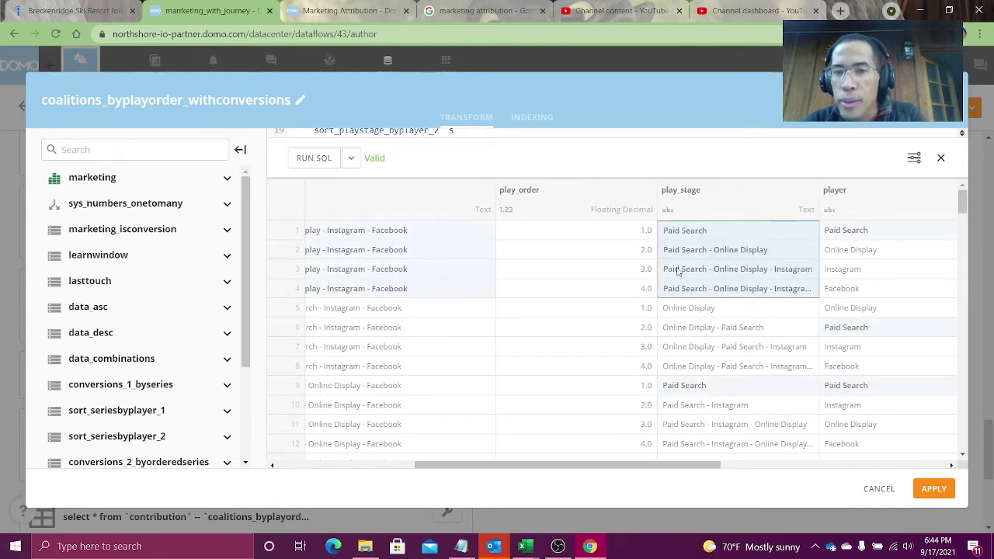
{"action": "left_click", "coordinate": [700, 250]}
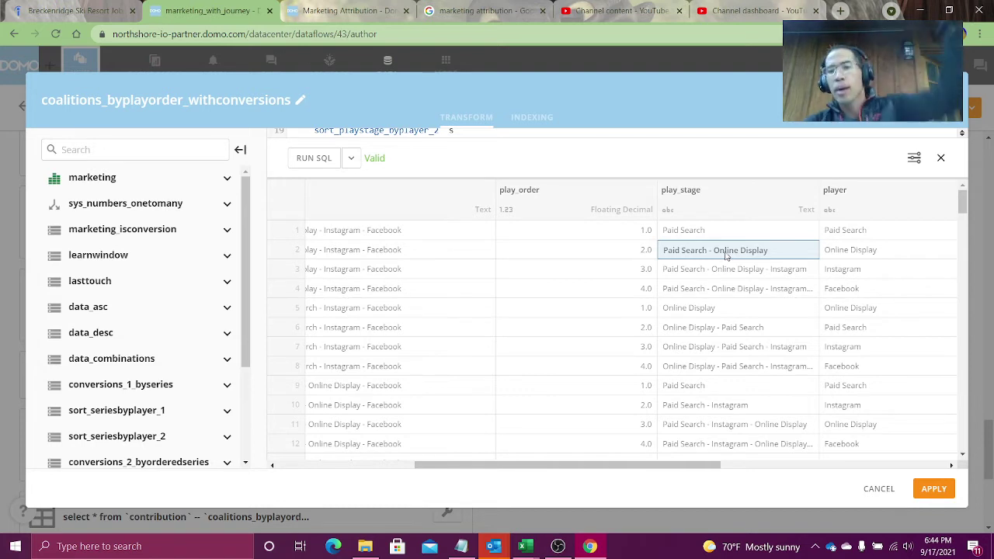
{"action": "left_click_drag", "start_coordinate": [648, 467], "coordinate": [863, 466]}
{"action": "left_click", "coordinate": [800, 248]}
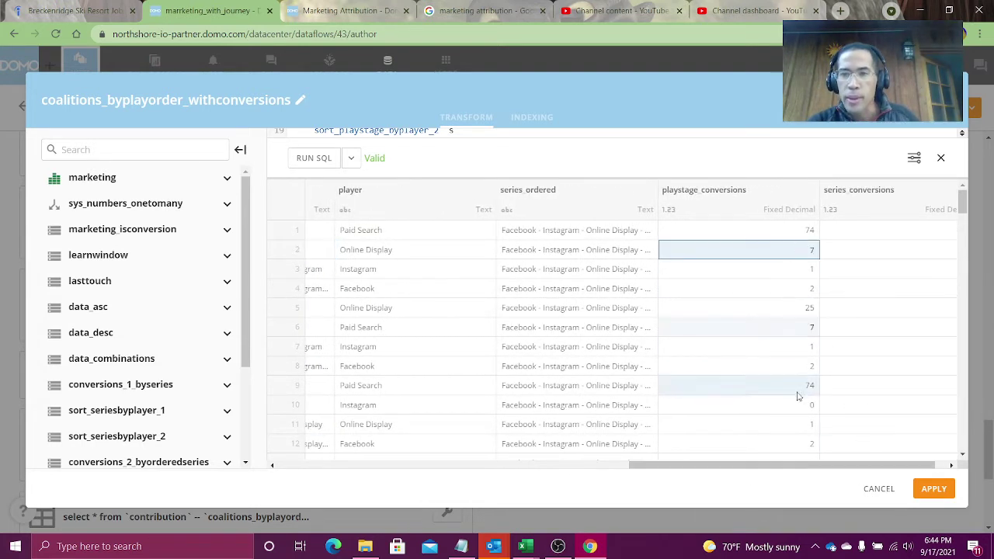
{"action": "left_click", "coordinate": [933, 489]}
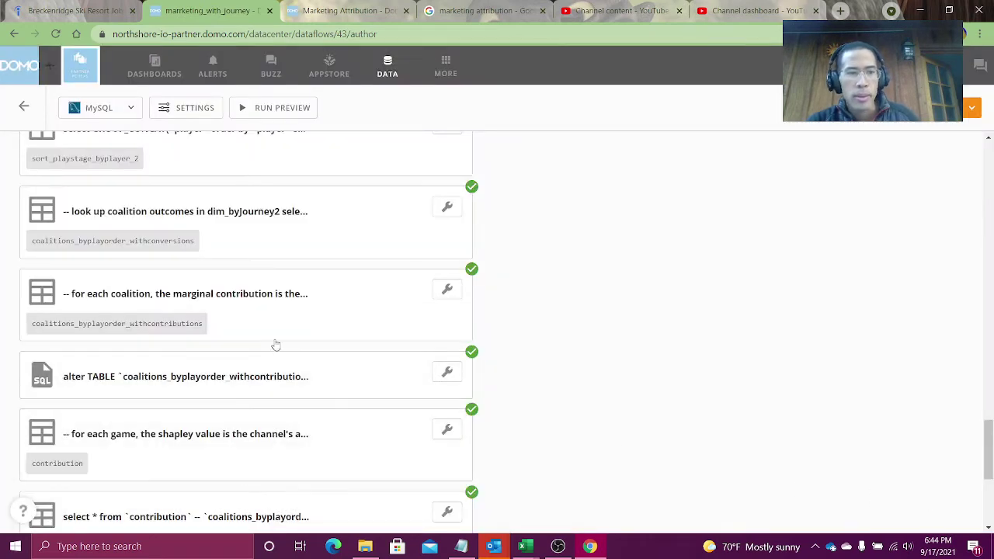
In the marginal contribution transform, add a space after the comma in the coalition filter and rerun
{"action": "left_click", "coordinate": [279, 325]}
{"action": "left_click_drag", "start_coordinate": [508, 153], "coordinate": [492, 261]}
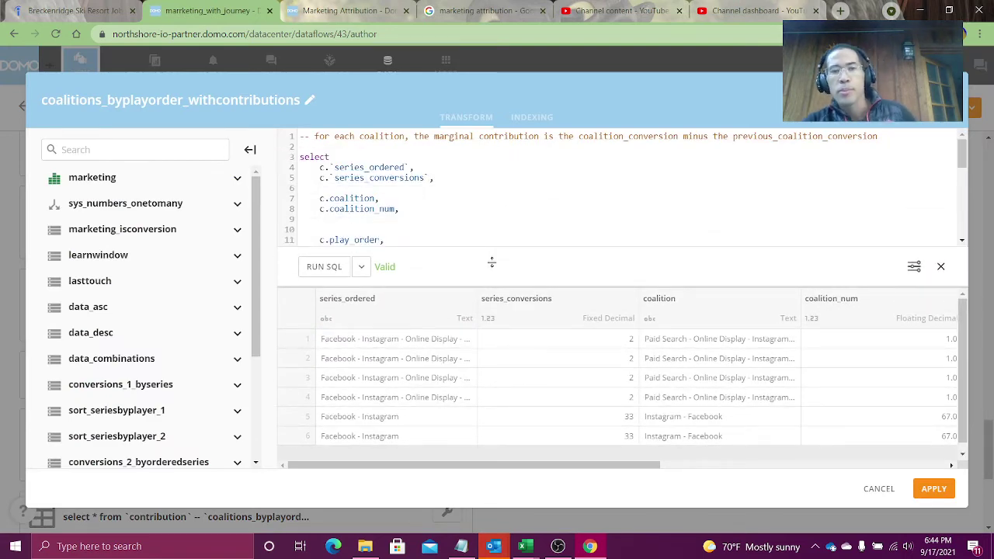
{"action": "scroll", "coordinate": [449, 227], "scroll_direction": "down", "scroll_amount": 6}
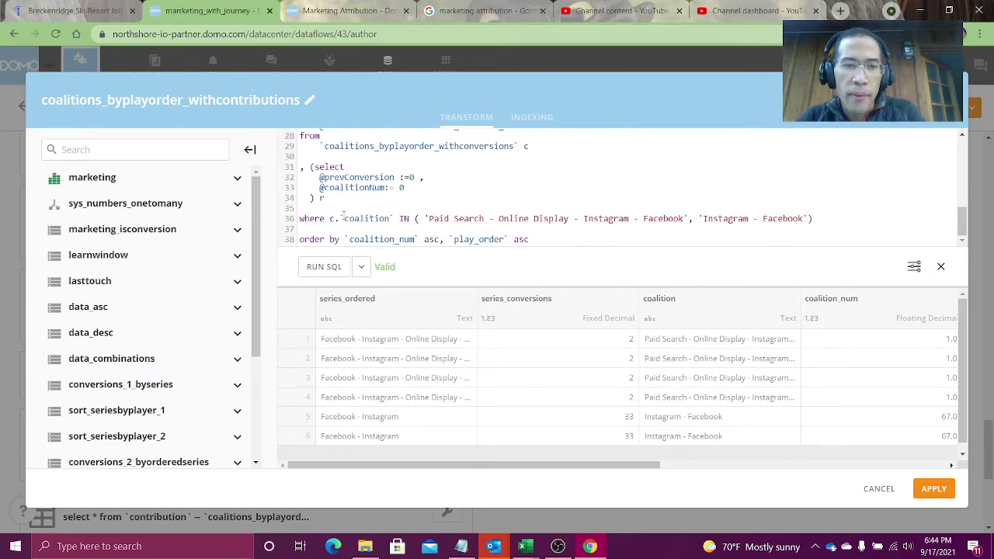
{"action": "left_click_drag", "start_coordinate": [329, 218], "coordinate": [398, 216]}
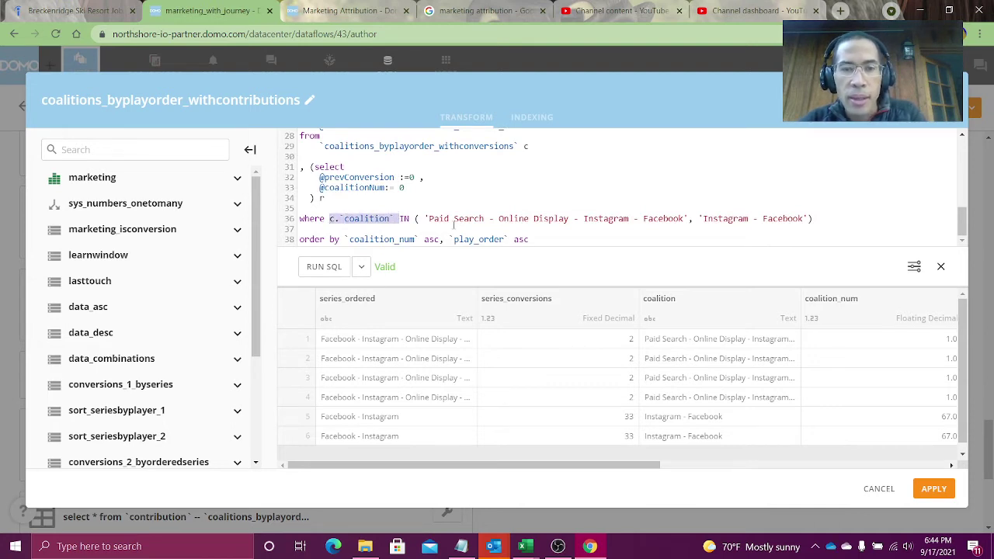
{"action": "left_click_drag", "start_coordinate": [429, 218], "coordinate": [682, 219]}
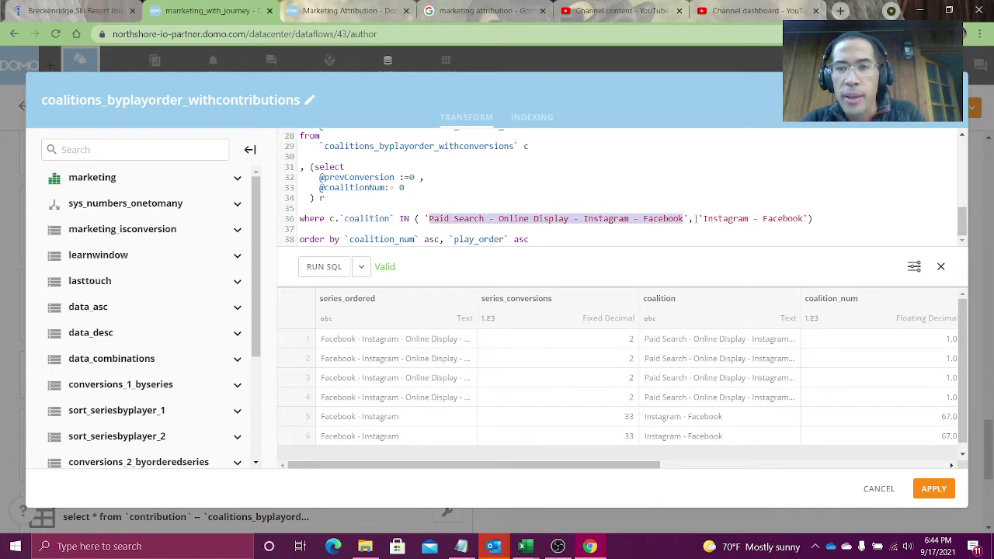
{"action": "left_click", "coordinate": [696, 219]}
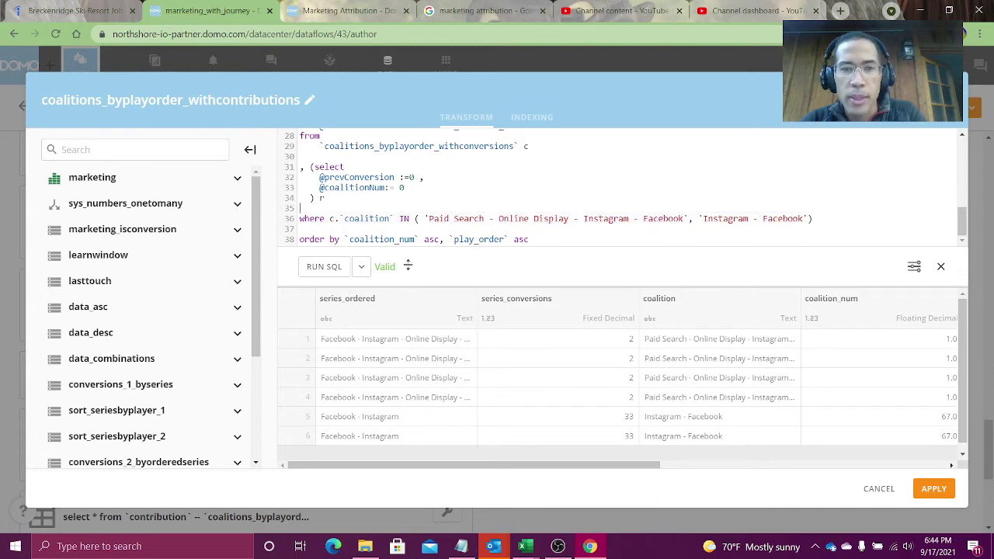
{"action": "left_click", "coordinate": [329, 268]}
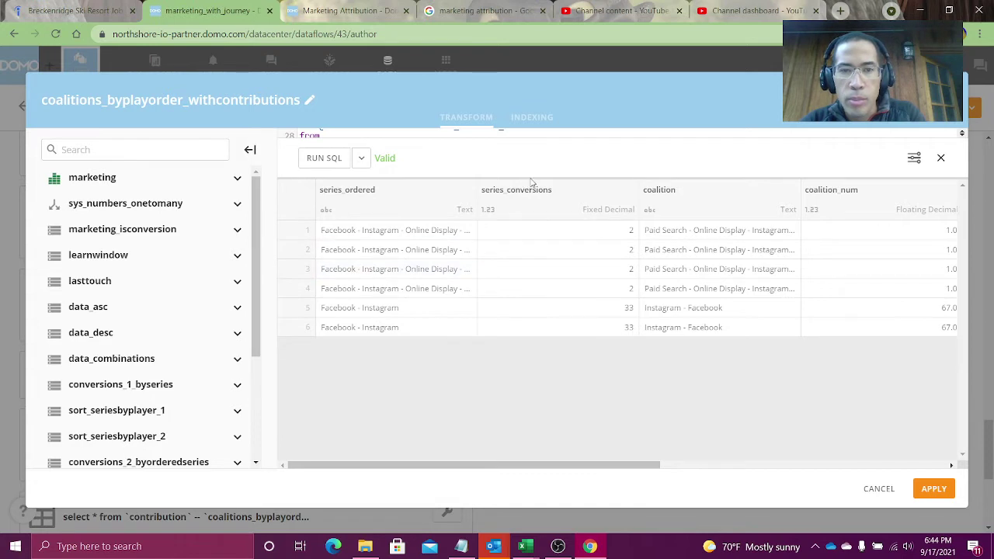
Check row 1: Paid Search with 74 conversions, previous 0, contribution 74.0
{"action": "left_click_drag", "start_coordinate": [533, 173], "coordinate": [536, 246]}
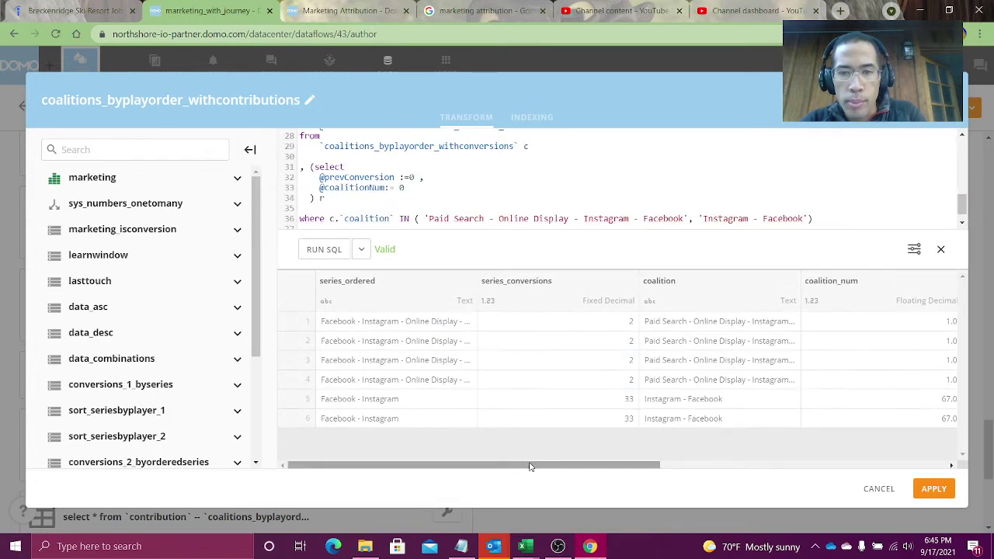
{"action": "left_click_drag", "start_coordinate": [532, 467], "coordinate": [930, 476]}
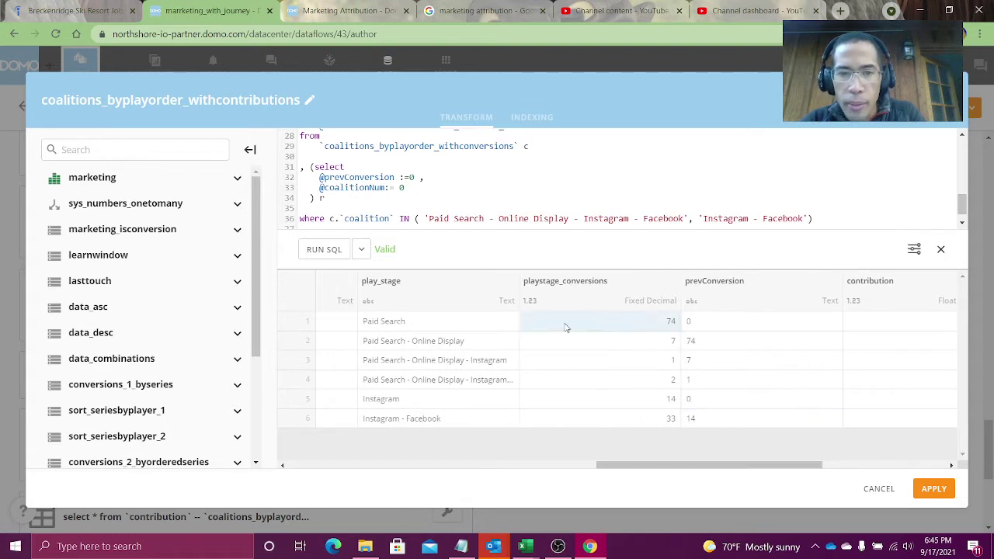
{"action": "left_click", "coordinate": [464, 326]}
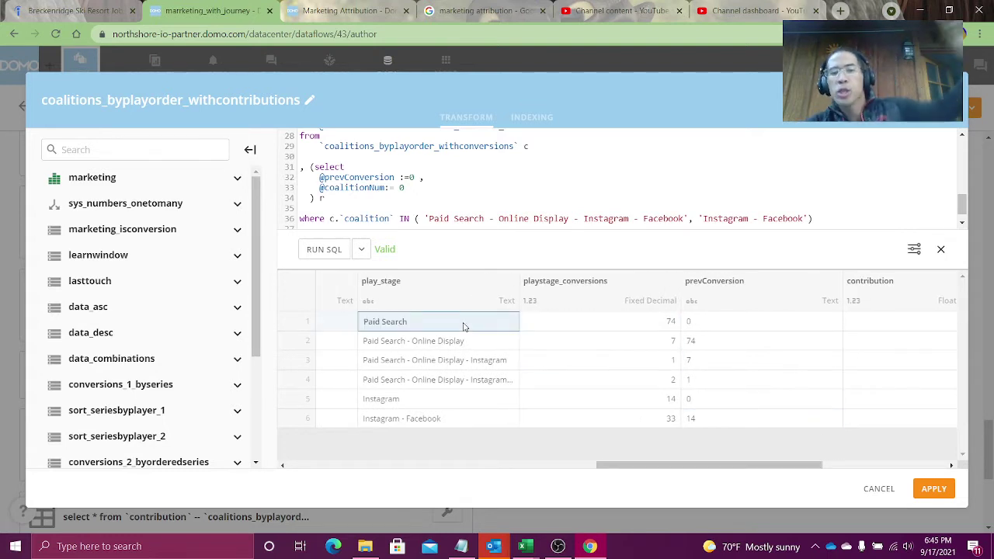
{"action": "left_click", "coordinate": [571, 321]}
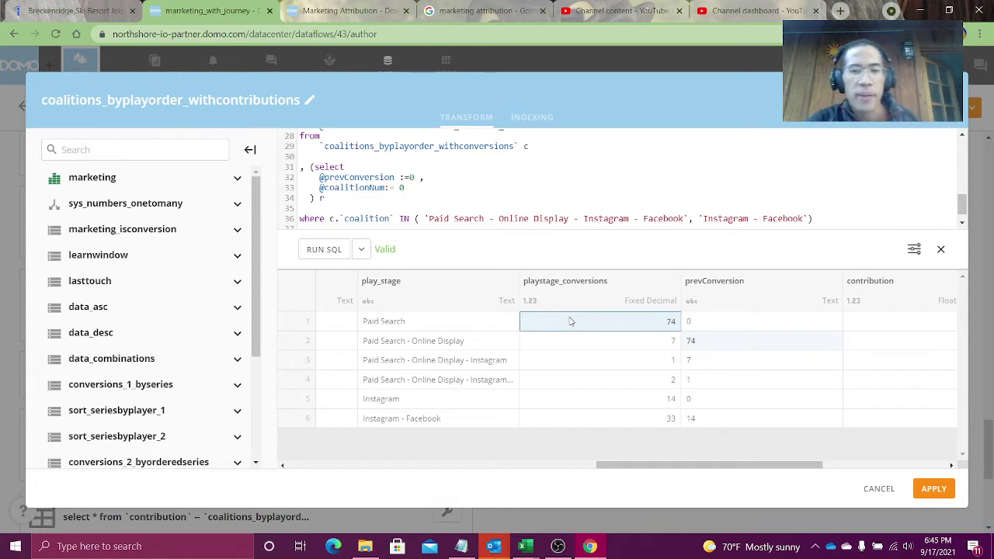
{"action": "left_click", "coordinate": [704, 325]}
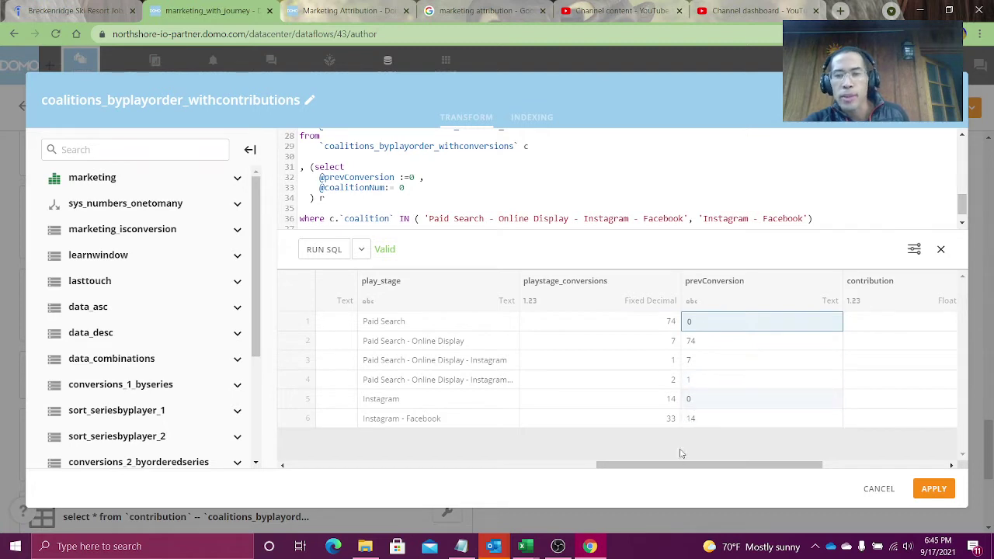
{"action": "left_click_drag", "start_coordinate": [679, 468], "coordinate": [715, 467]}
{"action": "left_click", "coordinate": [771, 323]}
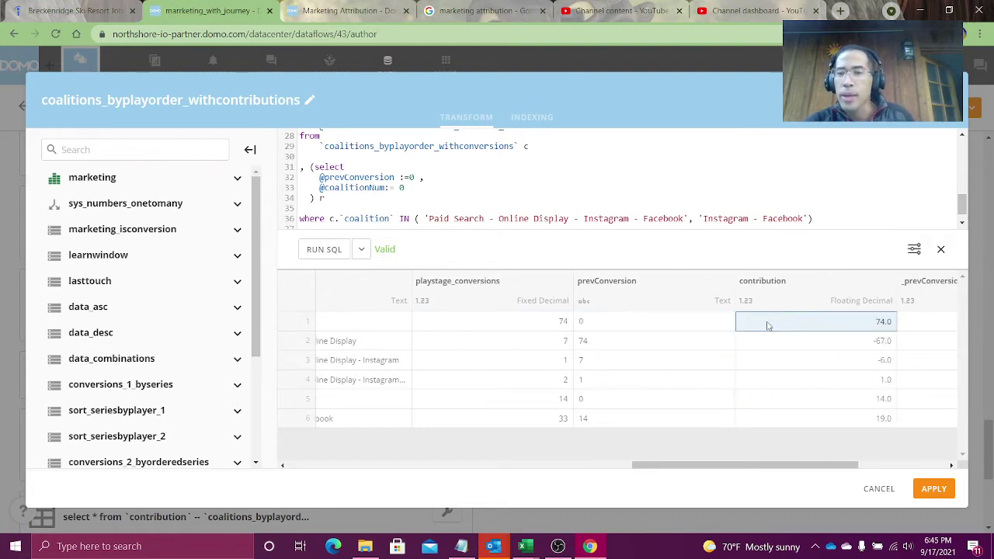
{"action": "scroll", "coordinate": [716, 468], "scroll_direction": "left", "scroll_amount": 3}
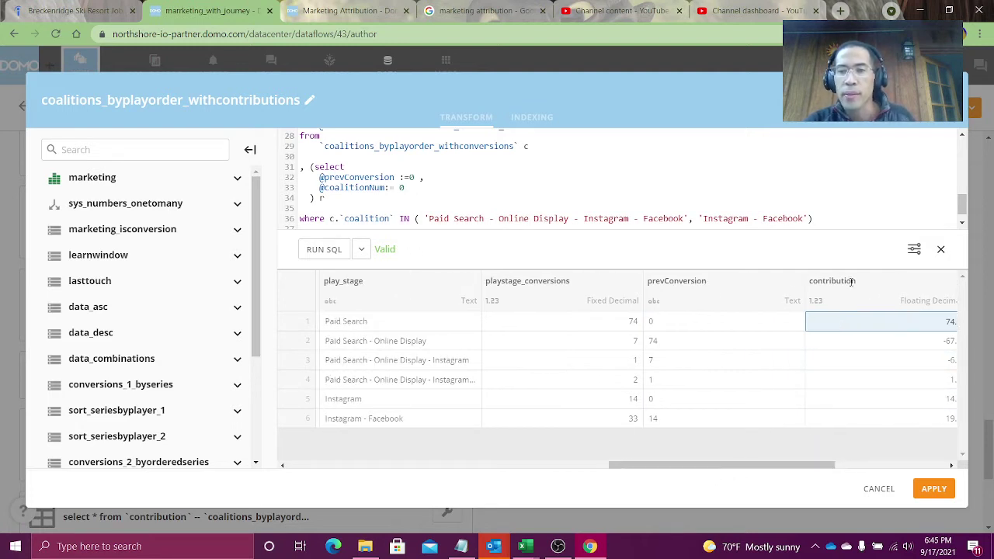
{"action": "left_click_drag", "start_coordinate": [802, 283], "coordinate": [736, 285]}
Check row 2: Paid Search - Online Display with 7 conversions, contribution -67.0
{"action": "left_click", "coordinate": [425, 341]}
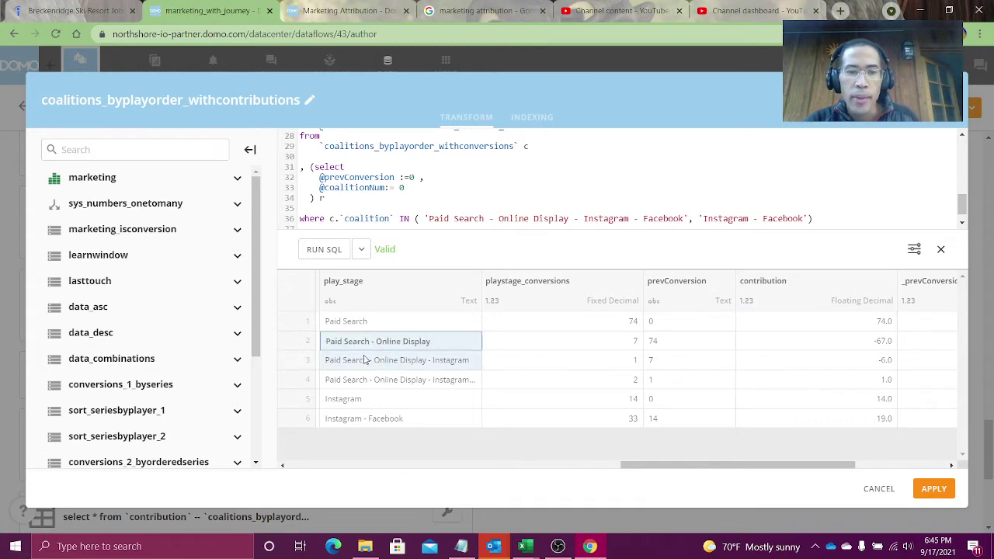
{"action": "left_click", "coordinate": [577, 348]}
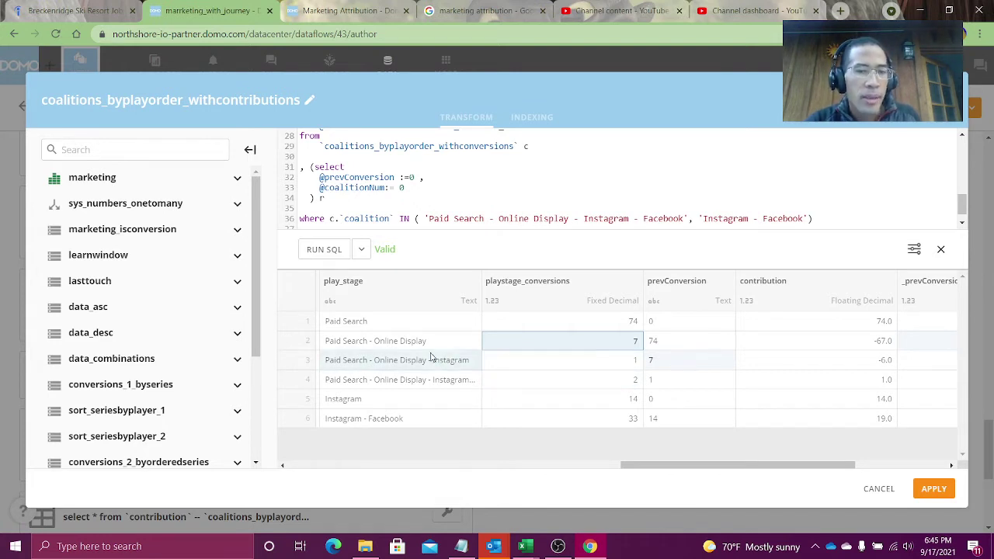
{"action": "left_click", "coordinate": [532, 330]}
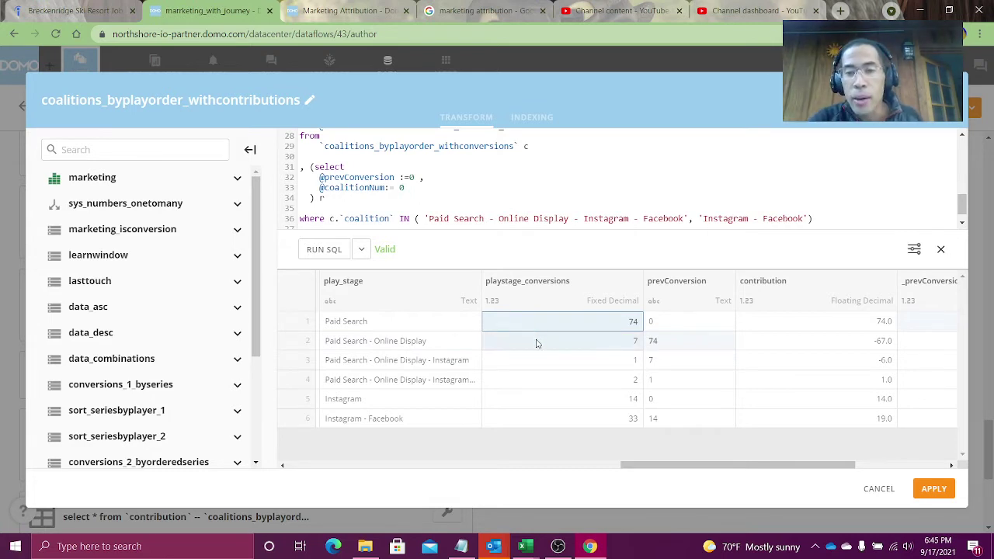
{"action": "left_click", "coordinate": [536, 343]}
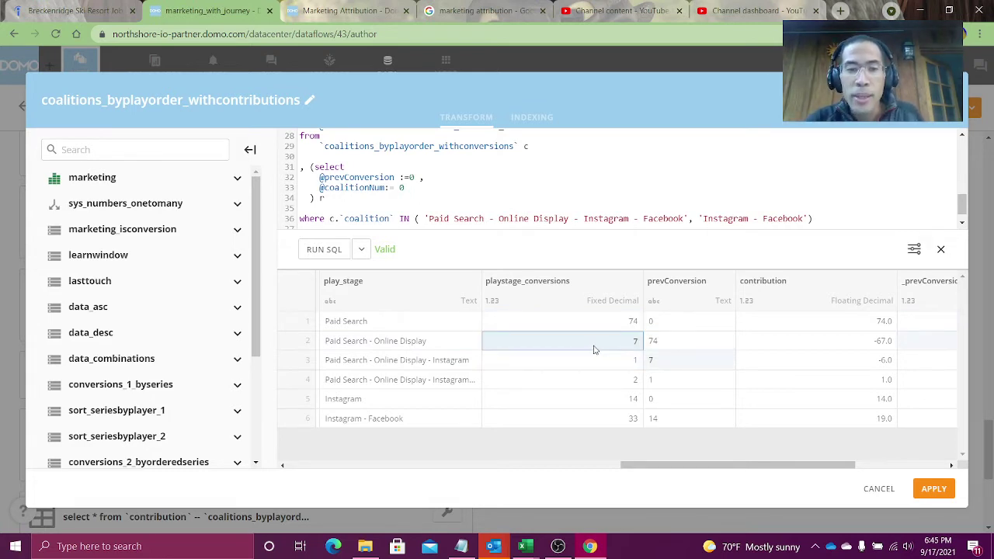
{"action": "left_click", "coordinate": [384, 349]}
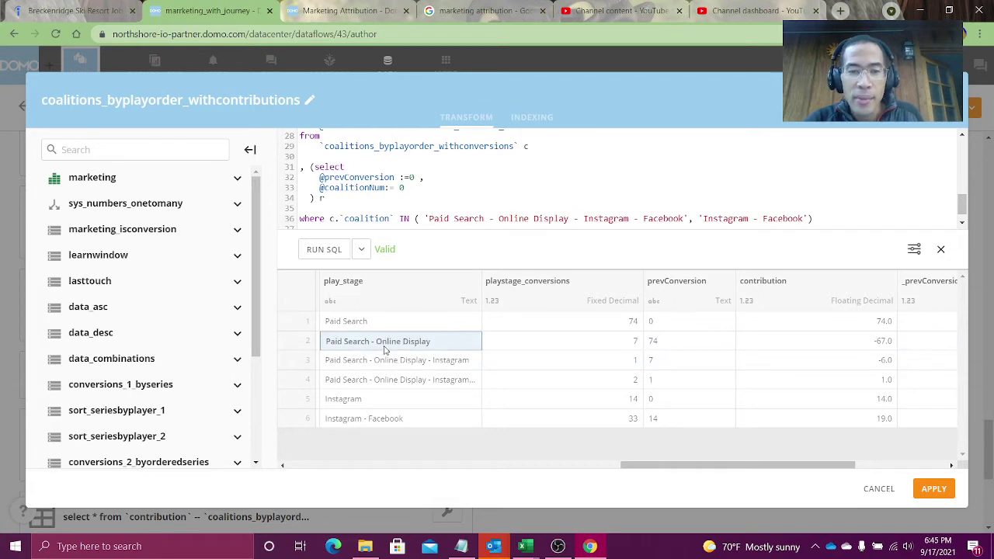
{"action": "left_click", "coordinate": [631, 344]}
{"action": "left_click", "coordinate": [670, 344]}
{"action": "left_click", "coordinate": [773, 342]}
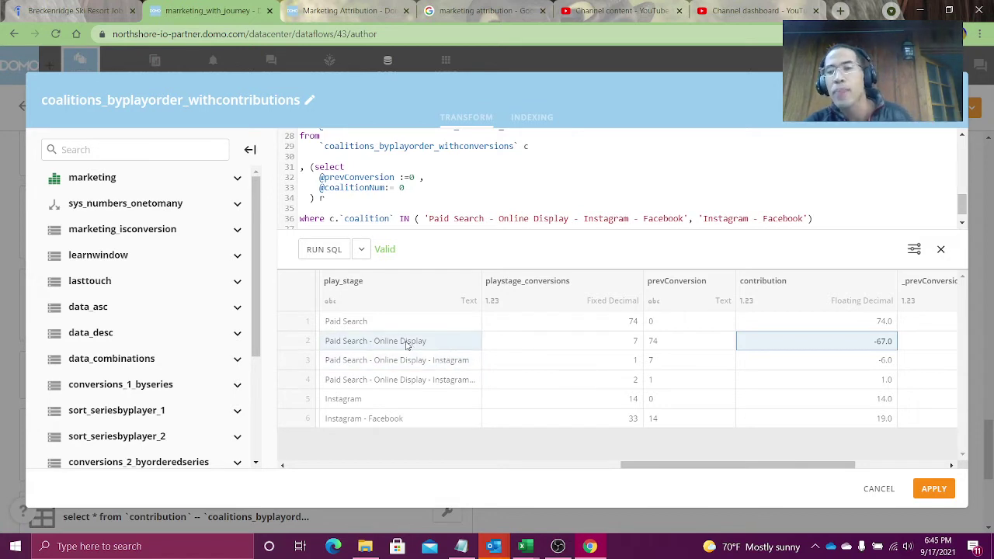
{"action": "left_click", "coordinate": [522, 352]}
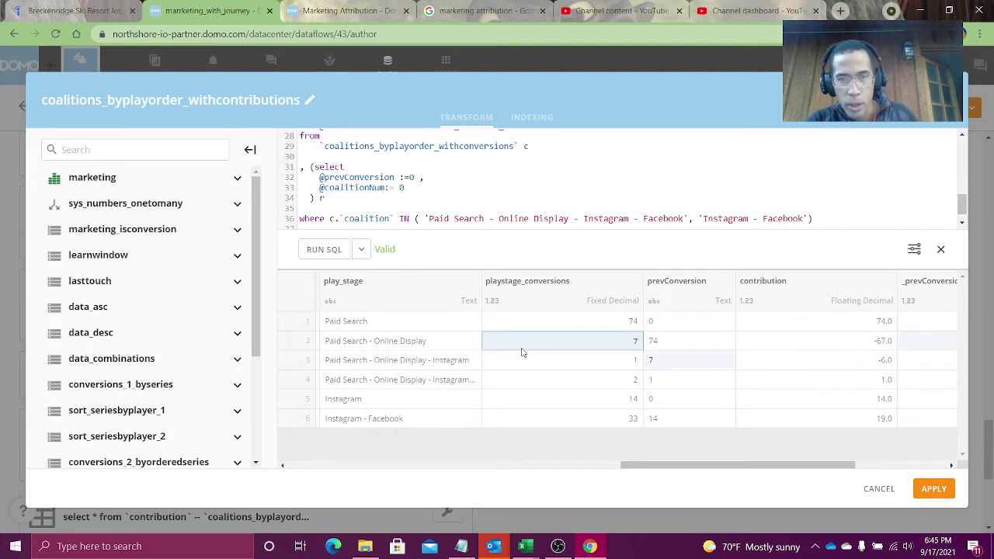
Check rows 3 and 4: conversions 1 giving -6.0, and conversions 2 giving 1.0
{"action": "left_click", "coordinate": [463, 363]}
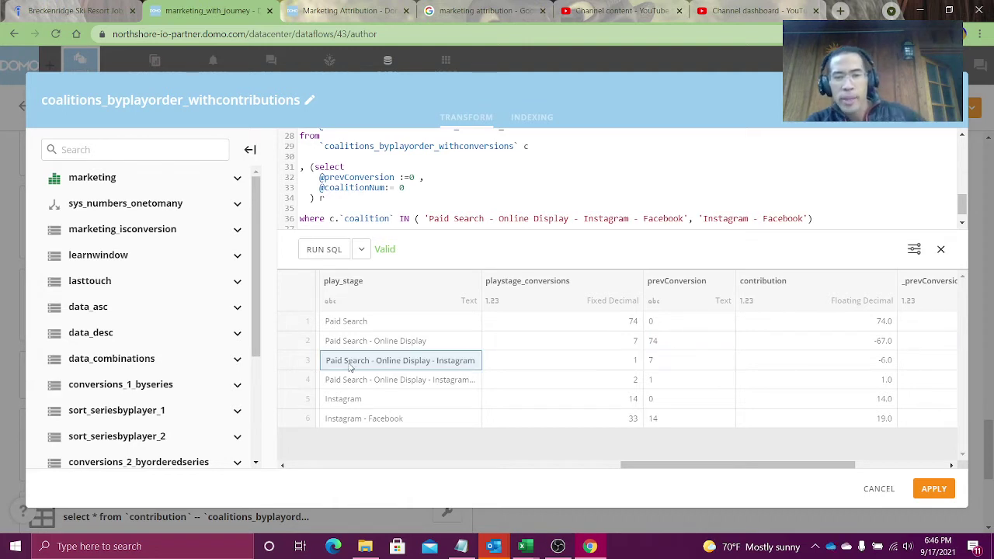
{"action": "left_click", "coordinate": [556, 363]}
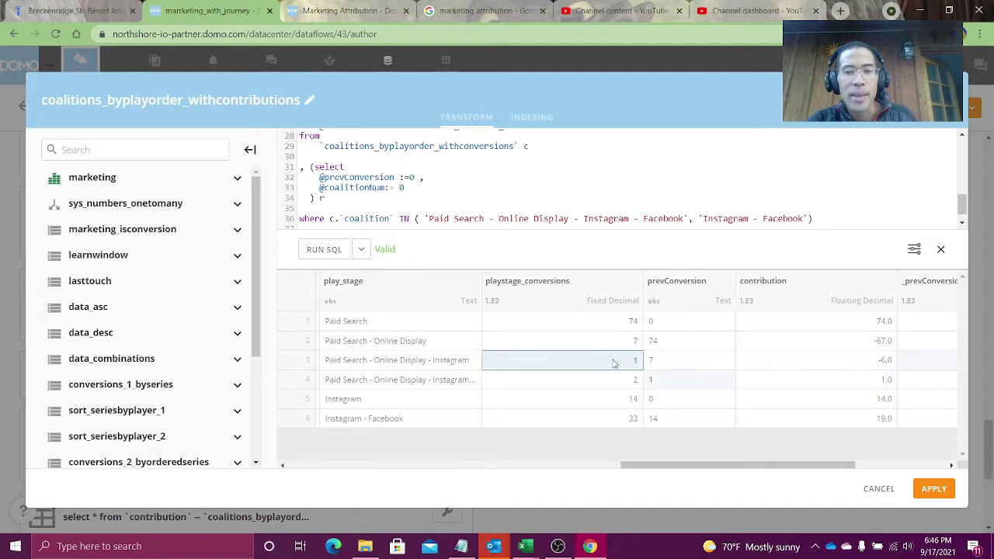
{"action": "left_click", "coordinate": [826, 367]}
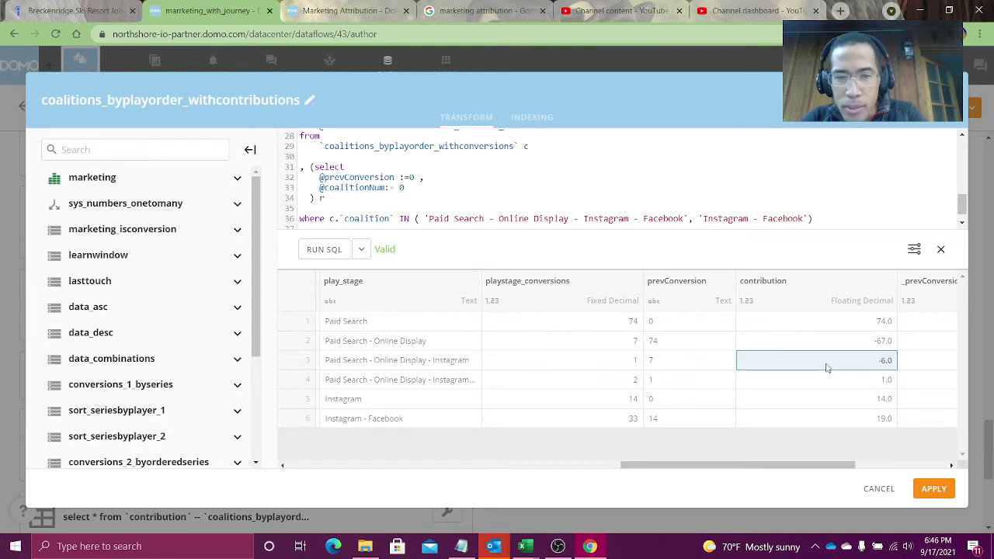
{"action": "left_click_drag", "start_coordinate": [486, 281], "coordinate": [520, 281]}
{"action": "left_click", "coordinate": [549, 384]}
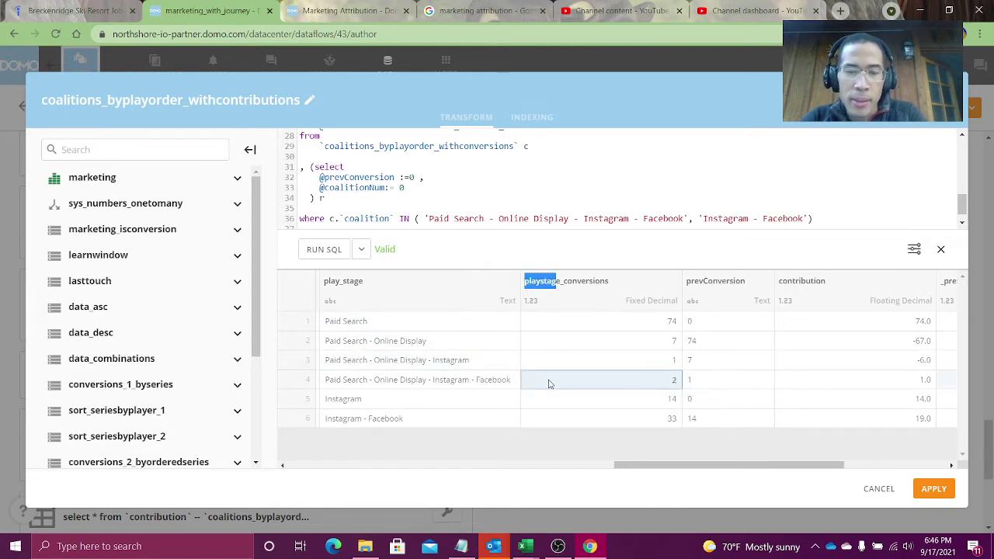
{"action": "left_click", "coordinate": [424, 384]}
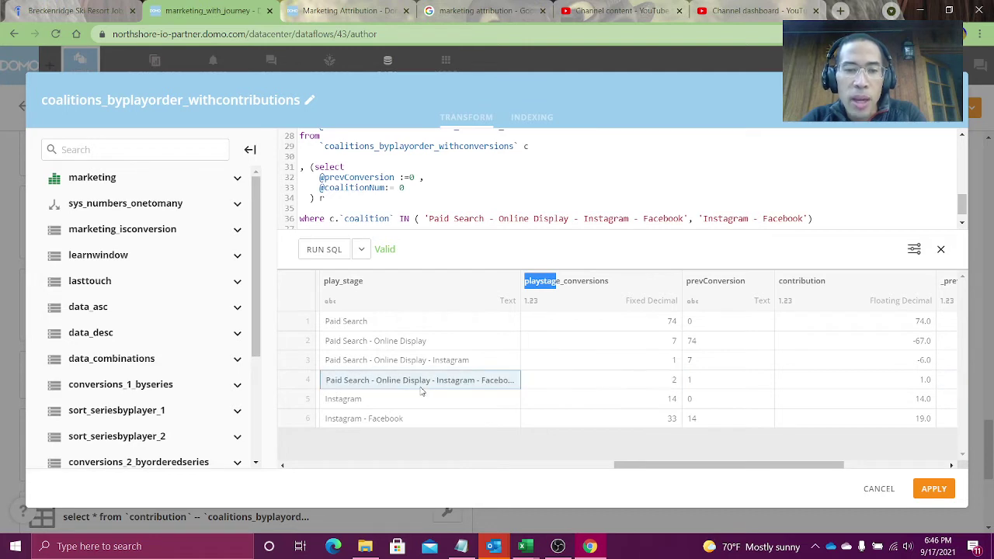
{"action": "left_click", "coordinate": [546, 382]}
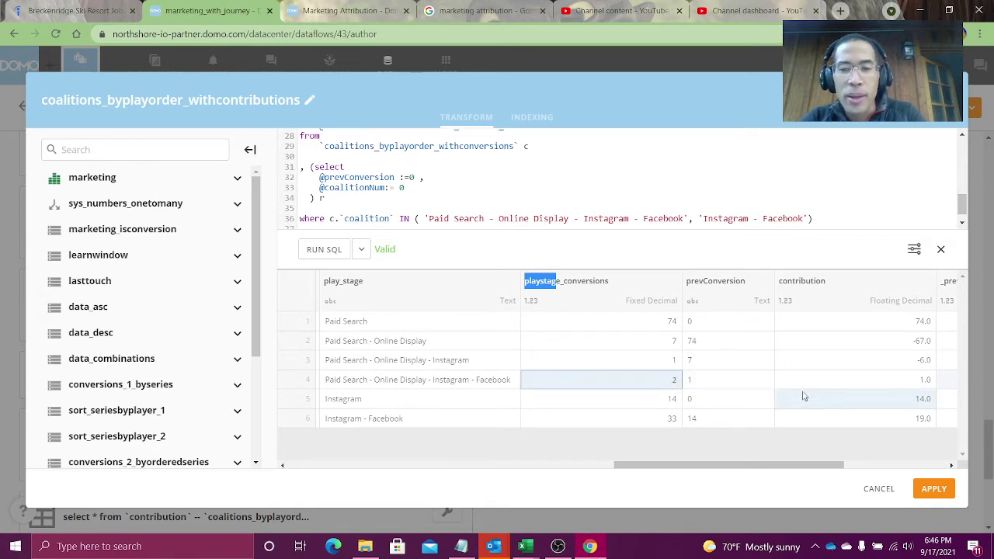
{"action": "left_click", "coordinate": [826, 381]}
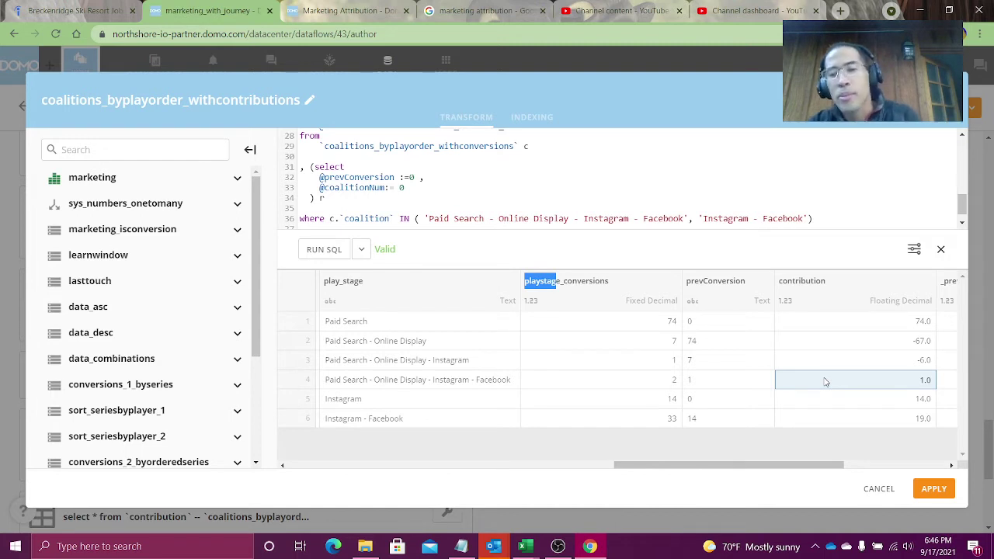
{"action": "left_click_drag", "start_coordinate": [417, 397], "coordinate": [419, 420]}
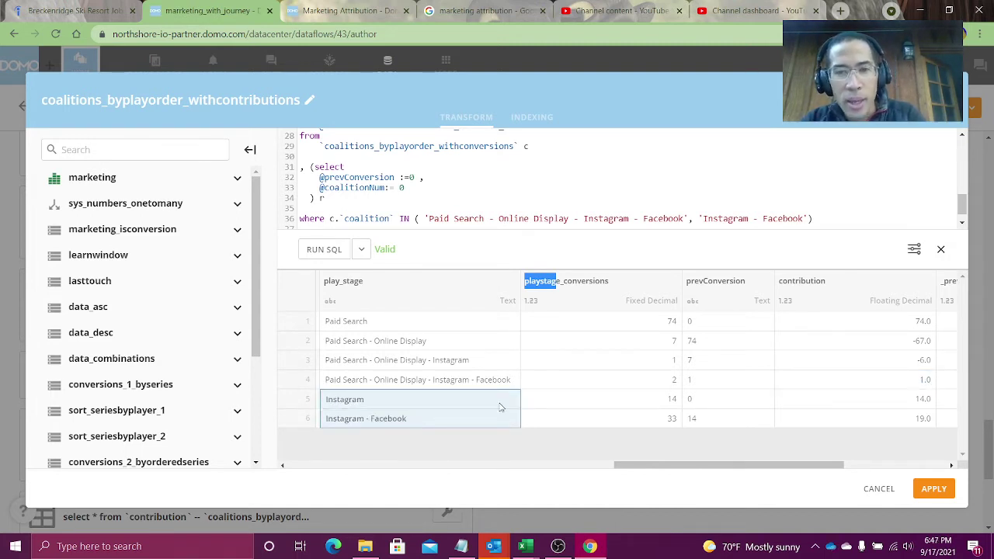
{"action": "left_click", "coordinate": [592, 401]}
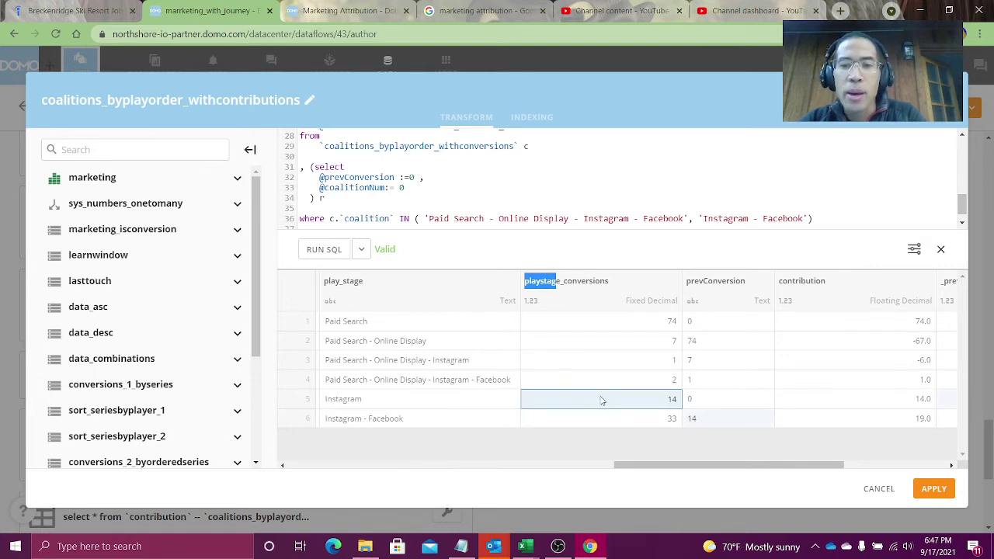
{"action": "left_click", "coordinate": [720, 407]}
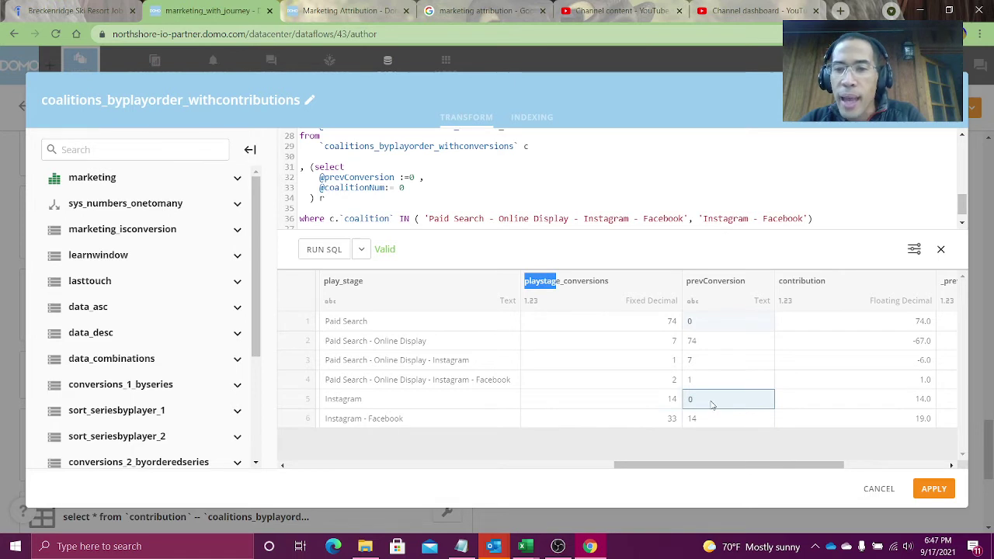
{"action": "left_click", "coordinate": [413, 401]}
{"action": "left_click_drag", "start_coordinate": [412, 401], "coordinate": [782, 404]}
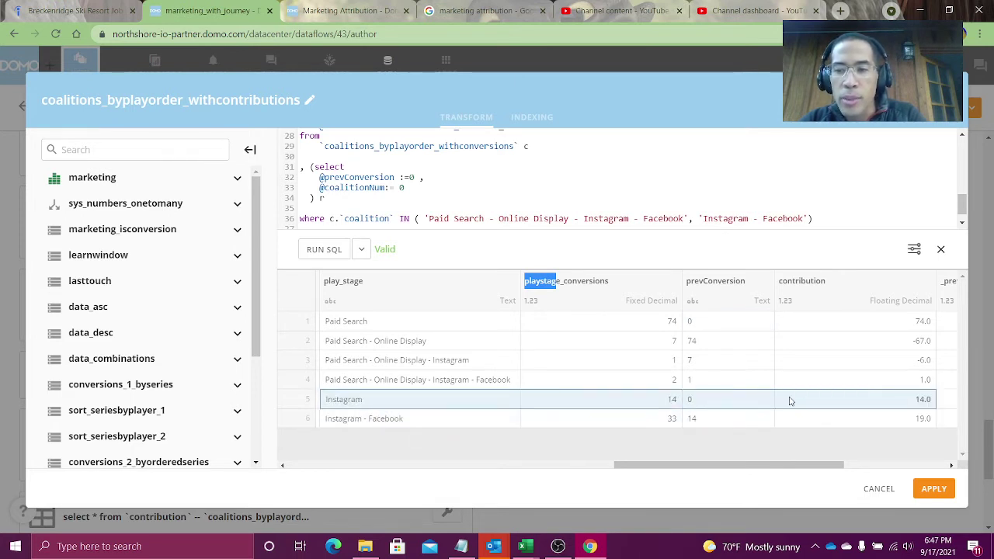
{"action": "left_click", "coordinate": [546, 420]}
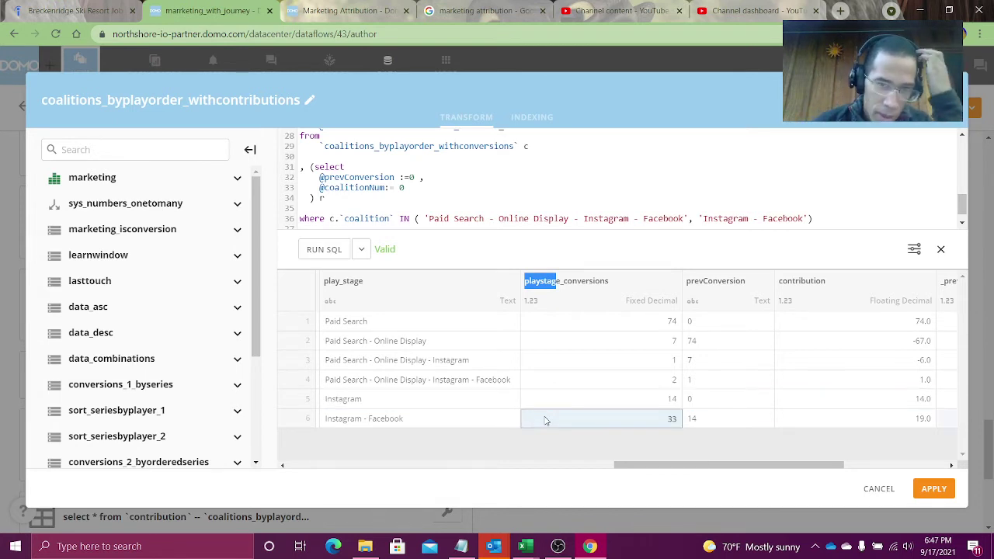
{"action": "left_click", "coordinate": [455, 422]}
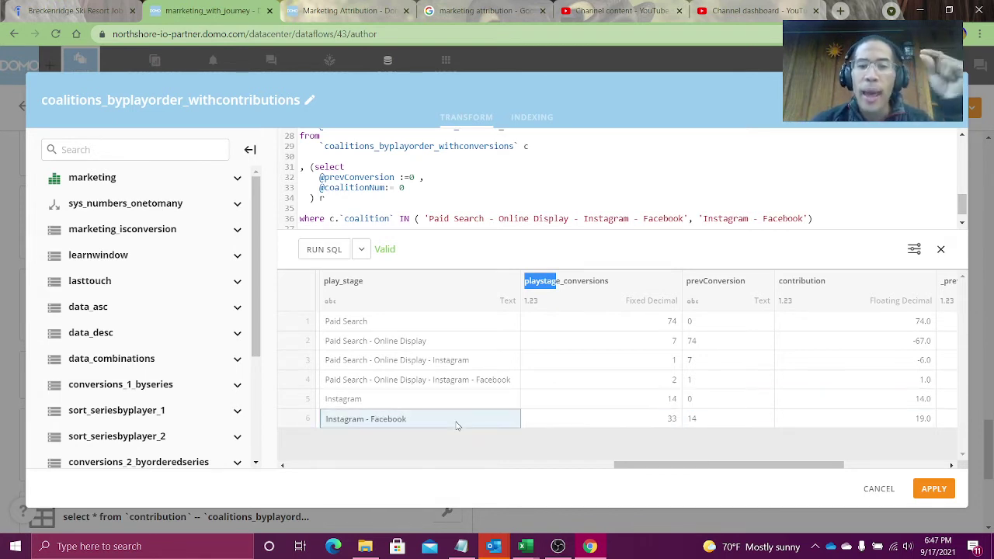
{"action": "left_click_drag", "start_coordinate": [457, 426], "coordinate": [602, 420]}
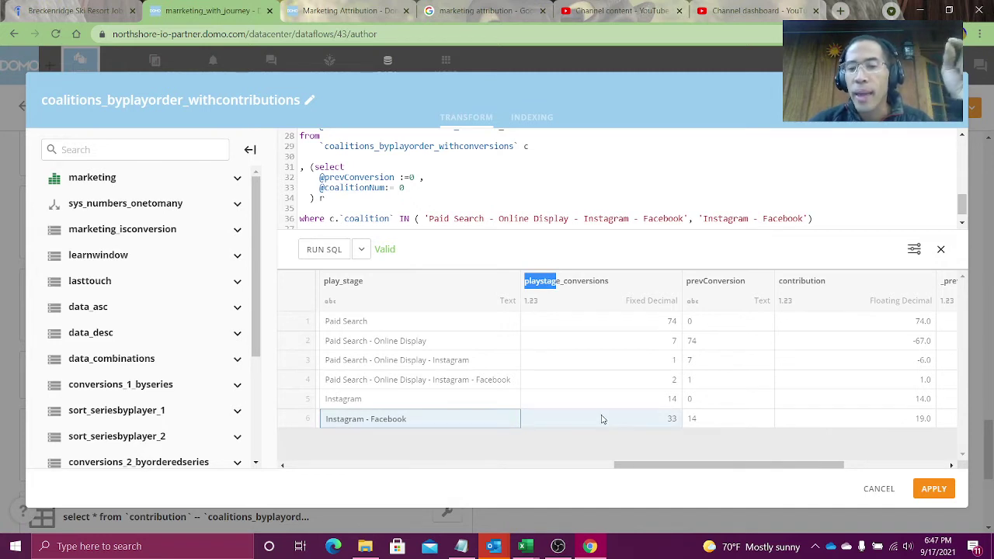
{"action": "left_click", "coordinate": [602, 419]}
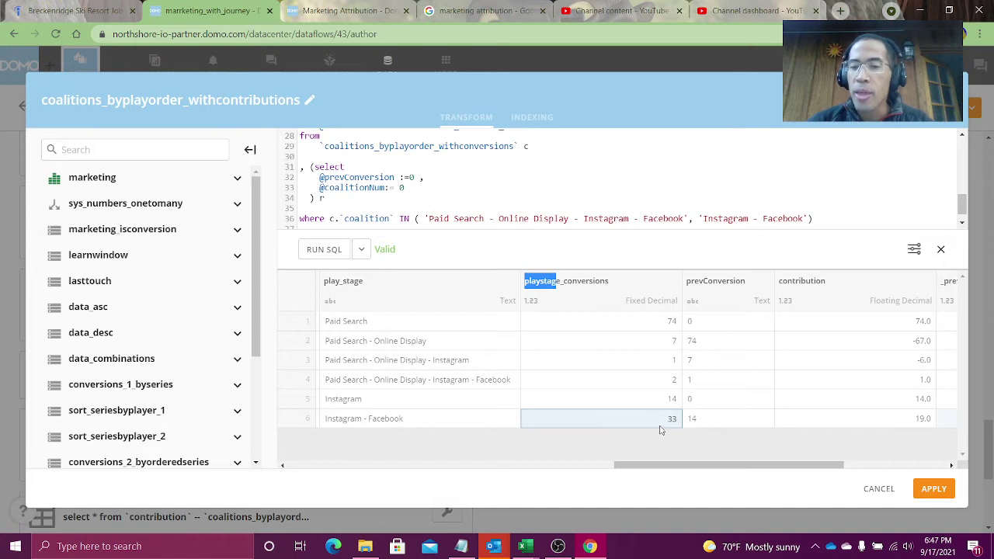
{"action": "left_click", "coordinate": [699, 423]}
{"action": "left_click", "coordinate": [838, 428]}
{"action": "left_click_drag", "start_coordinate": [600, 401], "coordinate": [865, 426]}
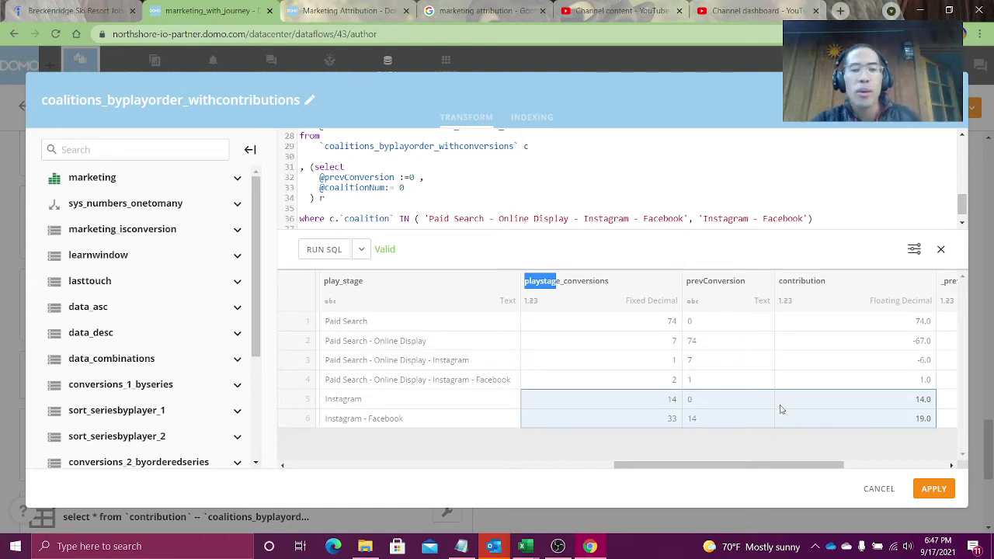
{"action": "left_click", "coordinate": [466, 321]}
{"action": "left_click", "coordinate": [472, 342]}
{"action": "left_click_drag", "start_coordinate": [471, 343], "coordinate": [704, 379]}
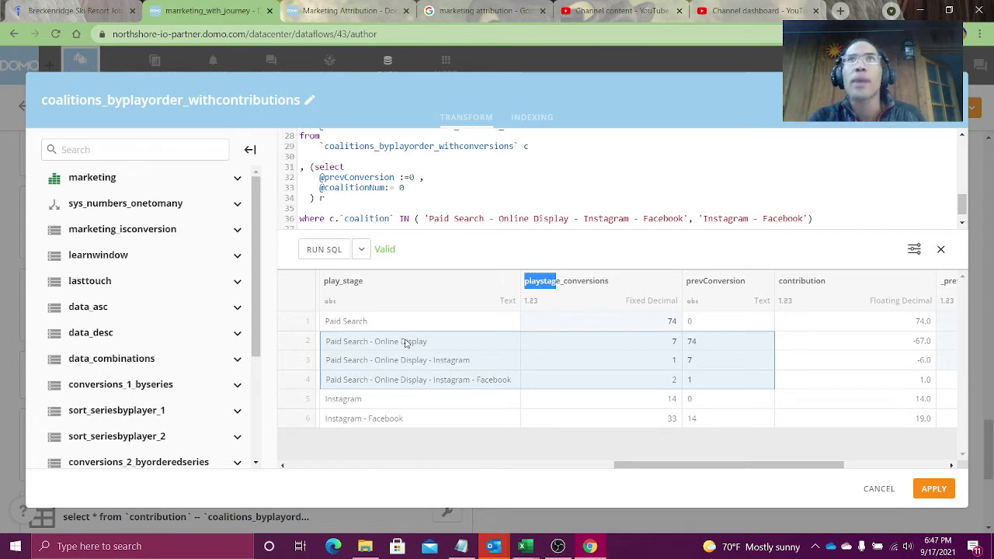
Comment out the WHERE filter with '--' and review the variable initialisation subquery and source table
{"action": "left_click", "coordinate": [534, 211]}
{"action": "type", "text": "--"}
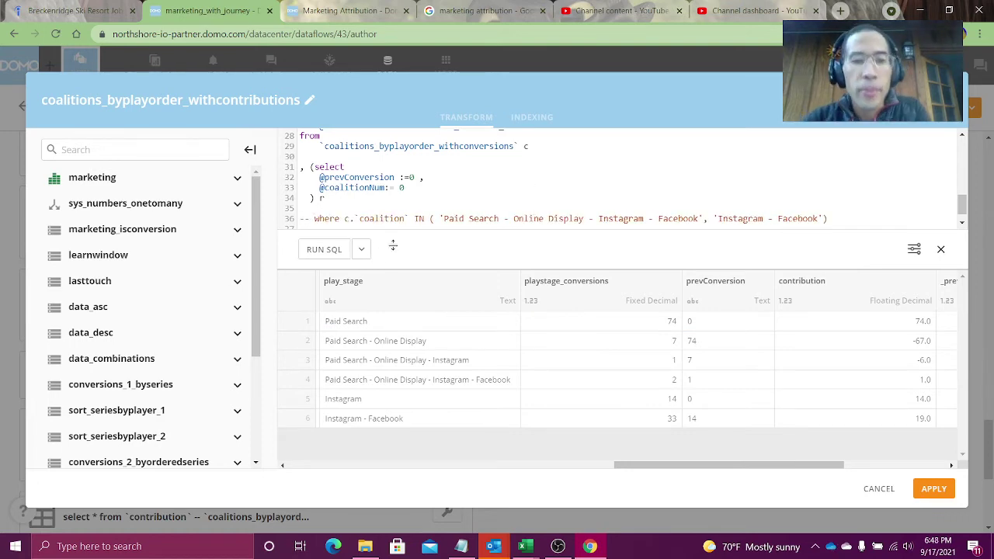
{"action": "left_click_drag", "start_coordinate": [394, 242], "coordinate": [395, 383]}
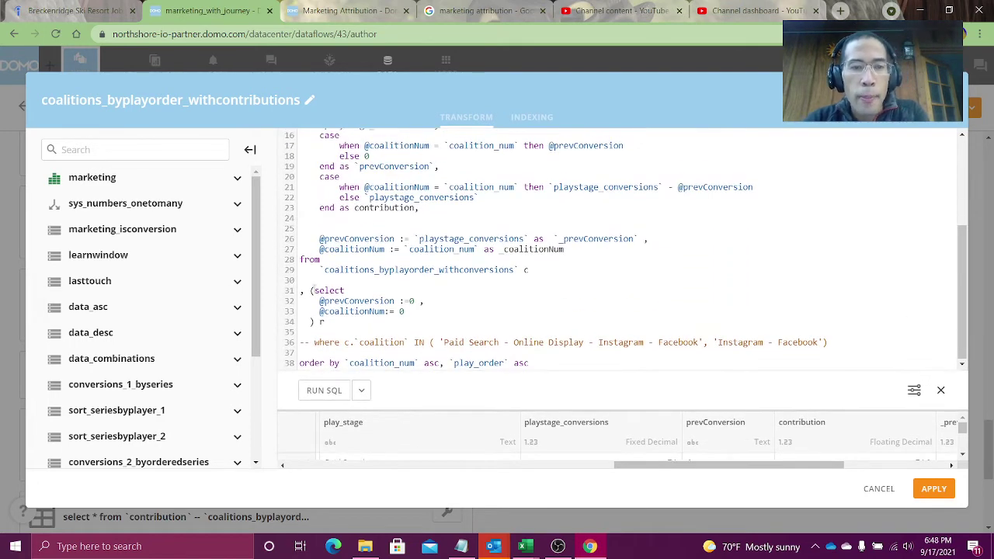
{"action": "left_click_drag", "start_coordinate": [311, 290], "coordinate": [339, 322]}
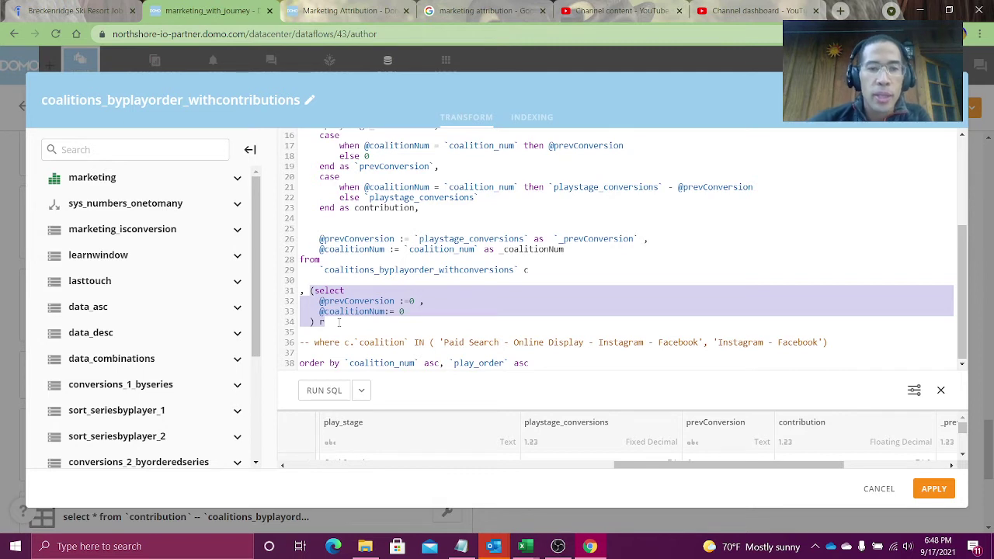
{"action": "left_click_drag", "start_coordinate": [299, 290], "coordinate": [308, 290]}
{"action": "double_click", "coordinate": [336, 272]}
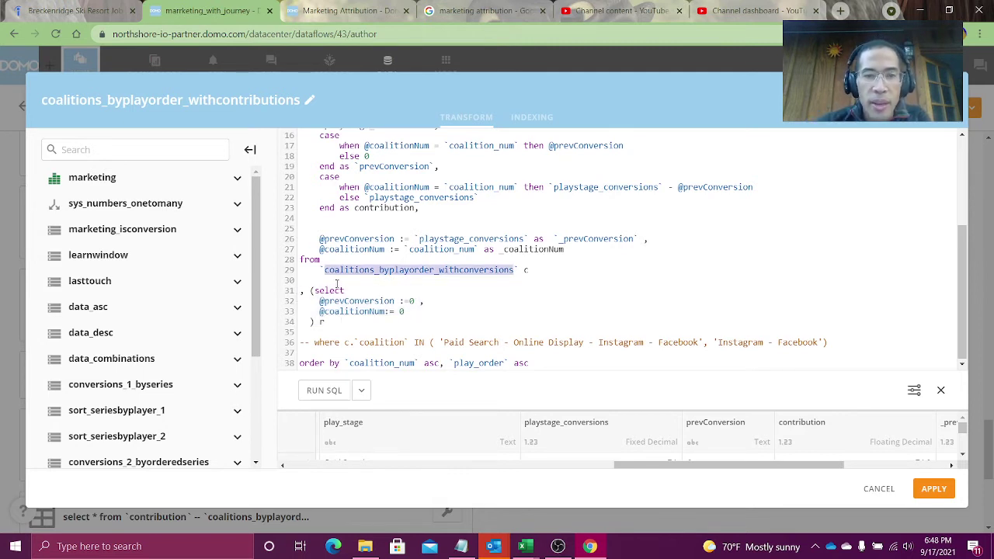
Review the prevConversion CASE comparing coalitionNum to coalition_num, with else 0
{"action": "scroll", "coordinate": [374, 298], "scroll_direction": "up", "scroll_amount": 3}
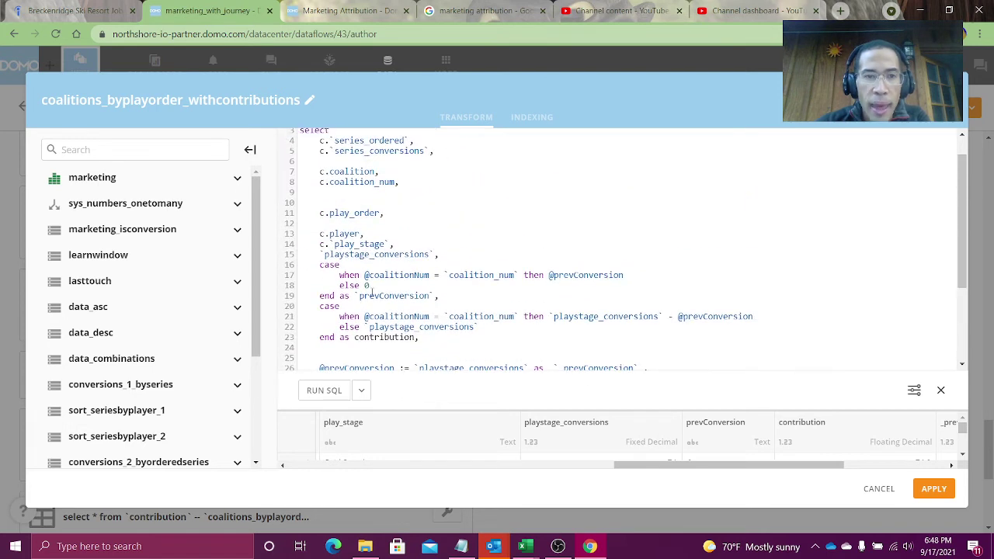
{"action": "left_click_drag", "start_coordinate": [320, 265], "coordinate": [461, 297]}
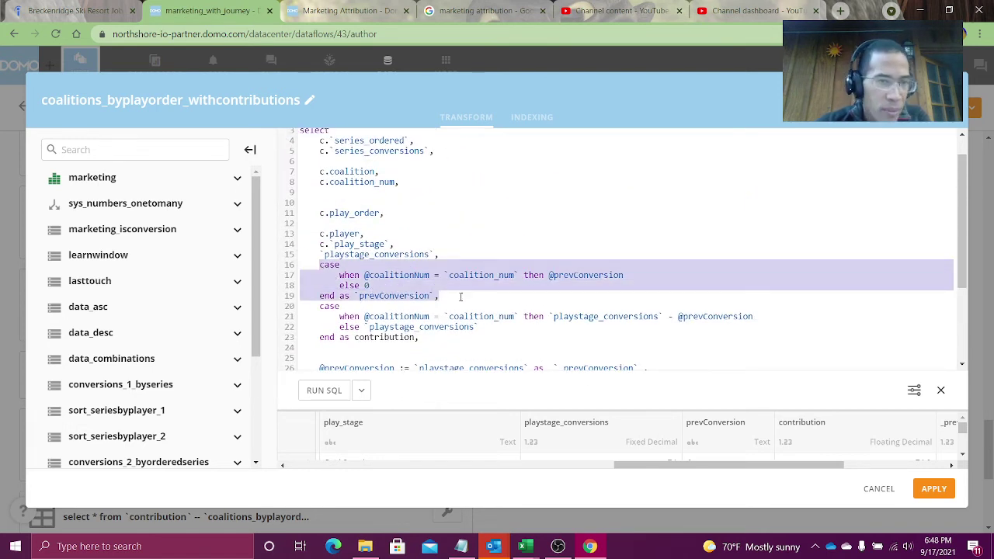
{"action": "left_click", "coordinate": [432, 275]}
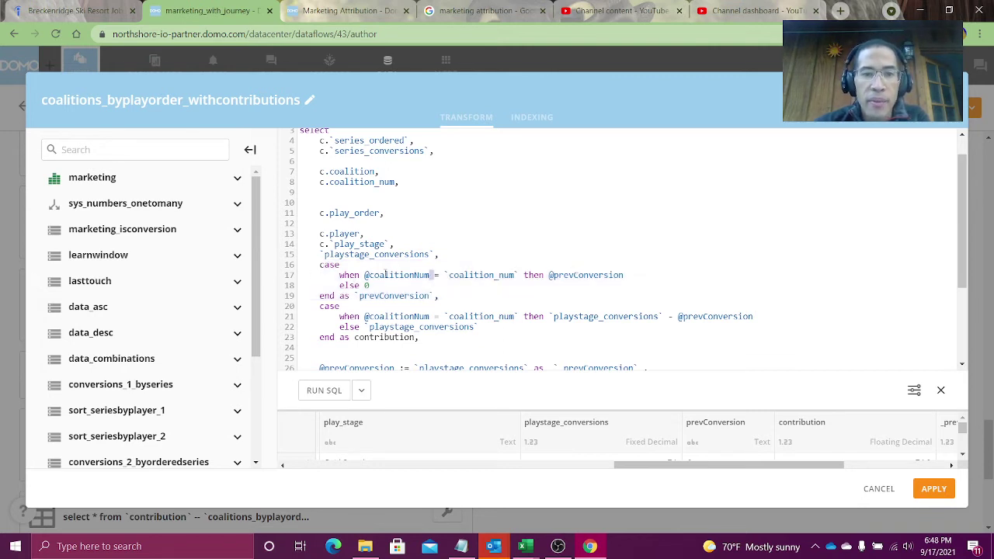
{"action": "double_click", "coordinate": [386, 275]}
{"action": "double_click", "coordinate": [487, 275]}
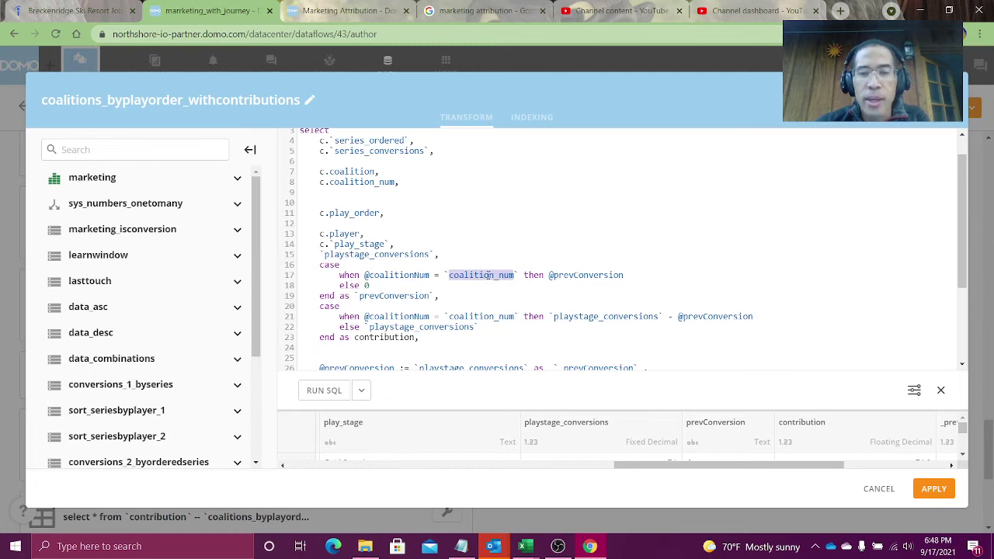
{"action": "double_click", "coordinate": [567, 274]}
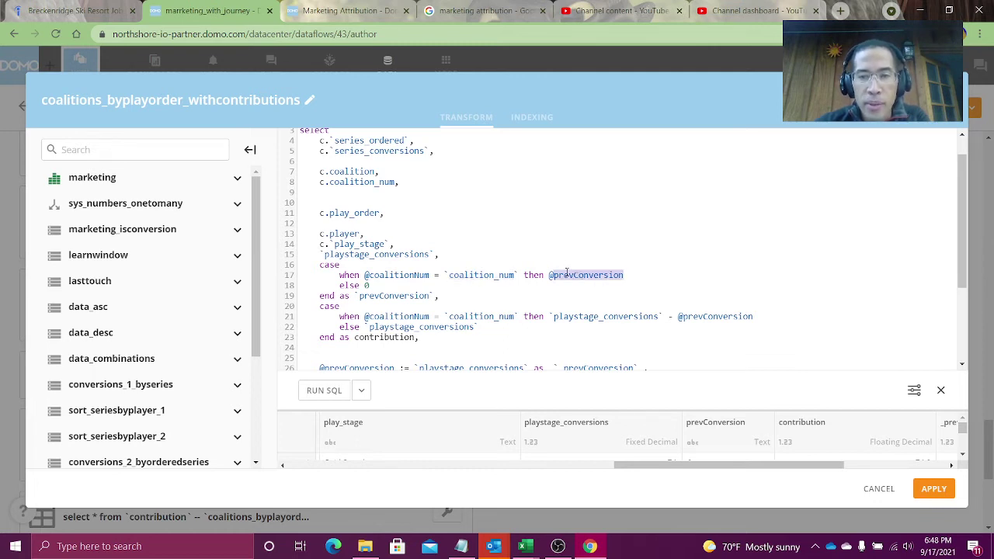
{"action": "double_click", "coordinate": [366, 286]}
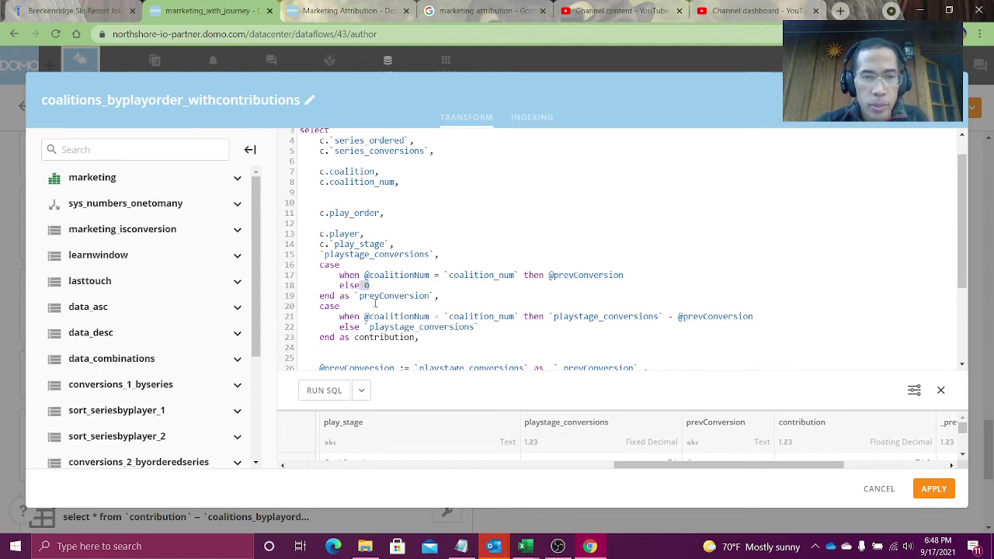
{"action": "left_click", "coordinate": [375, 301]}
{"action": "left_click_drag", "start_coordinate": [426, 275], "coordinate": [456, 275]}
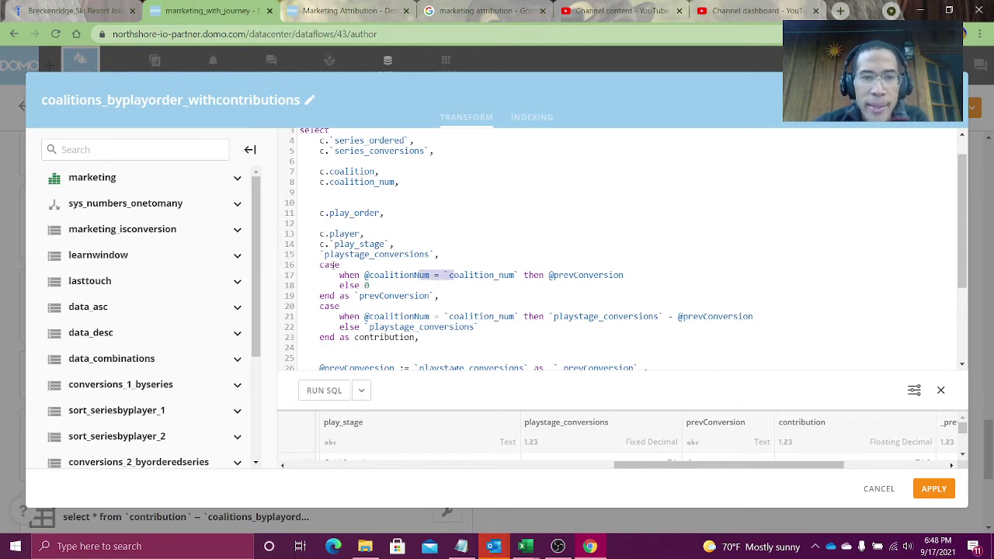
{"action": "left_click_drag", "start_coordinate": [336, 264], "coordinate": [435, 296]}
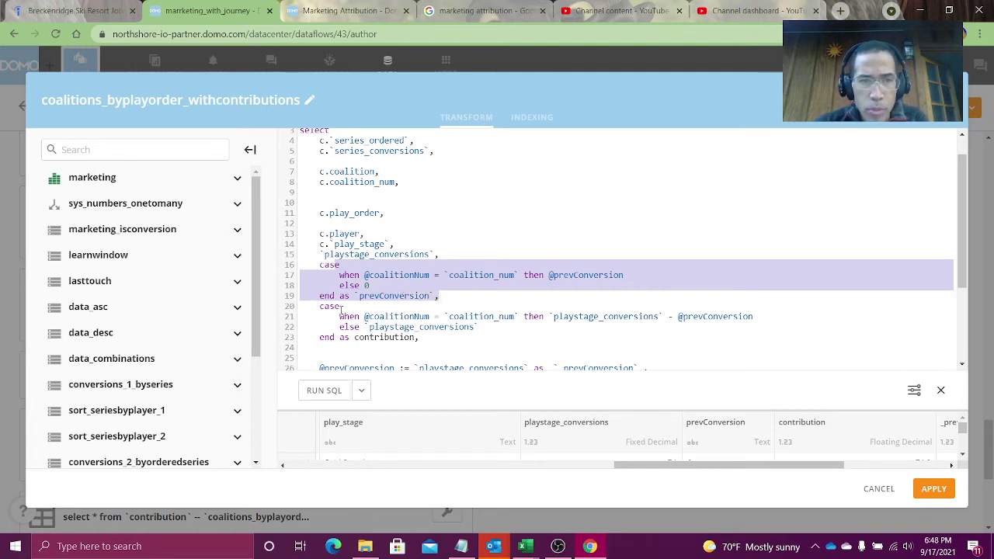
Review the contribution CASE, playstage_conversions minus prevConversion, and the _prevConversion reassignment
{"action": "left_click_drag", "start_coordinate": [320, 307], "coordinate": [445, 338]}
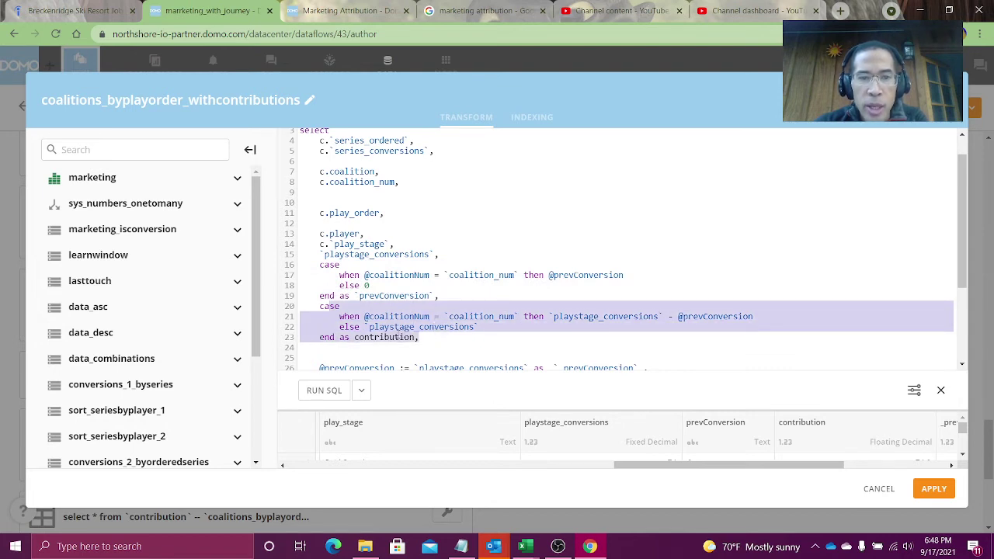
{"action": "left_click", "coordinate": [381, 337]}
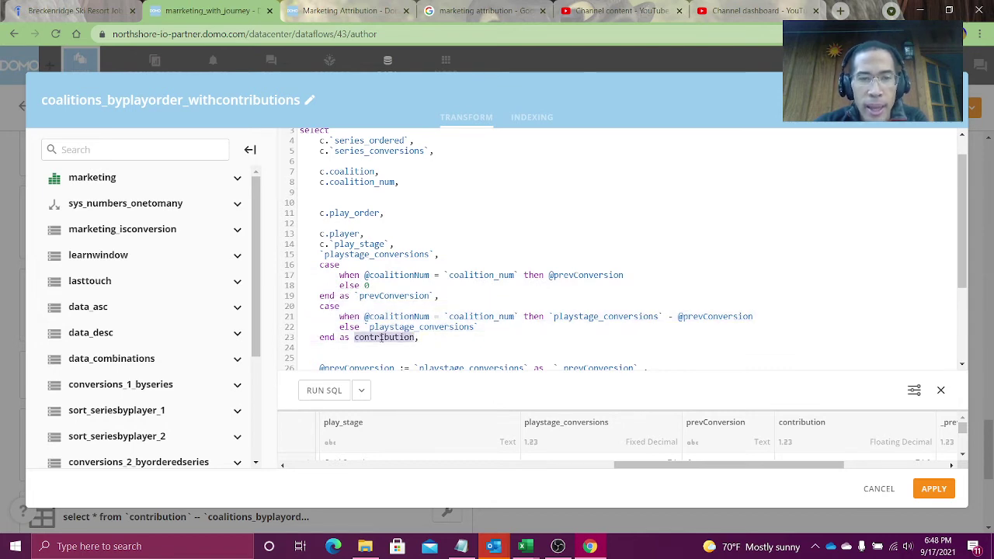
{"action": "double_click", "coordinate": [610, 317]}
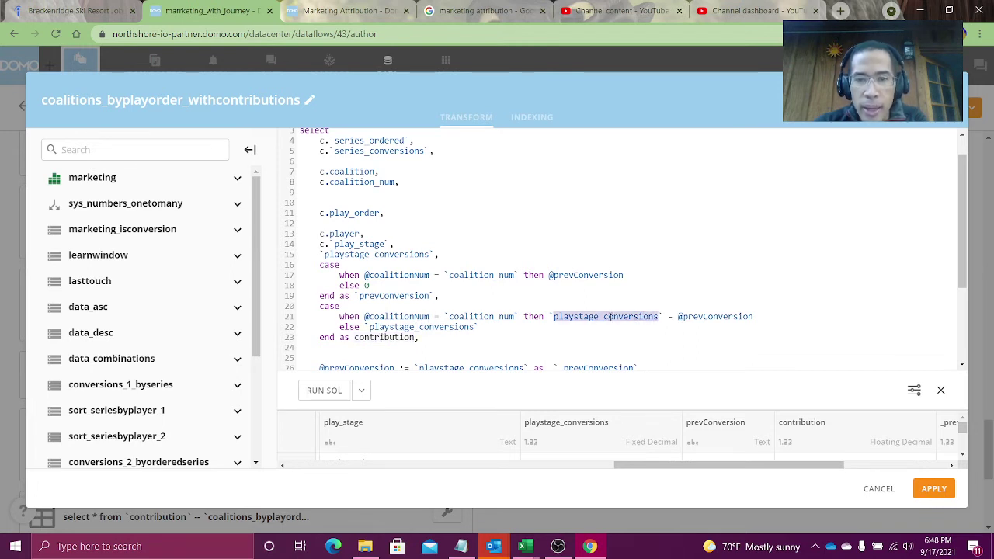
{"action": "double_click", "coordinate": [715, 317]}
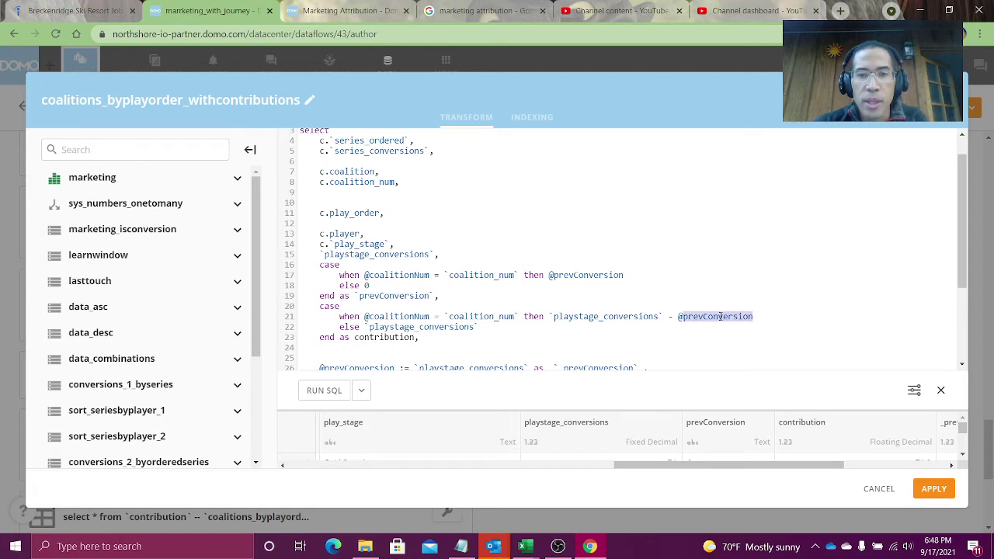
{"action": "left_click_drag", "start_coordinate": [357, 275], "coordinate": [435, 290]}
{"action": "left_click_drag", "start_coordinate": [502, 282], "coordinate": [517, 278]}
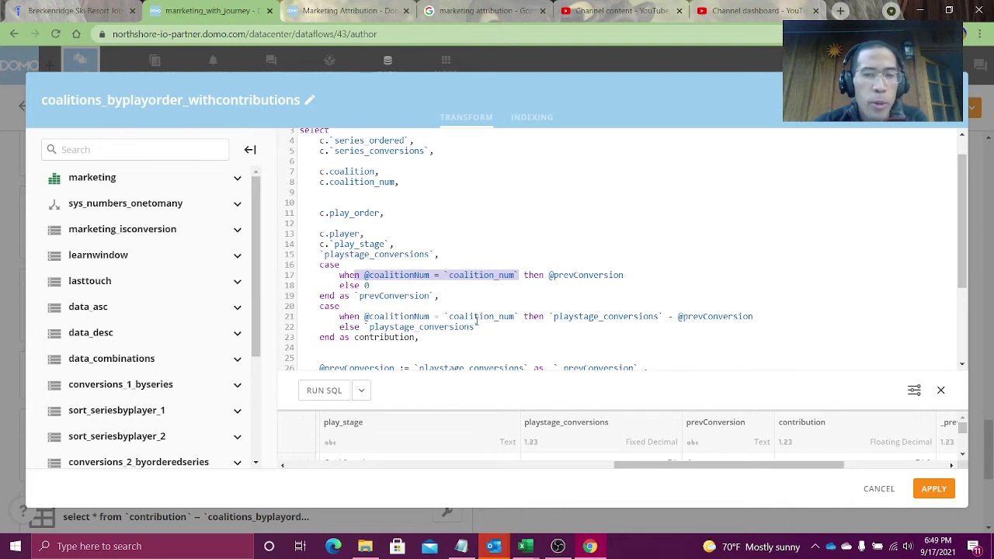
{"action": "scroll", "coordinate": [477, 322], "scroll_direction": "down", "scroll_amount": 2}
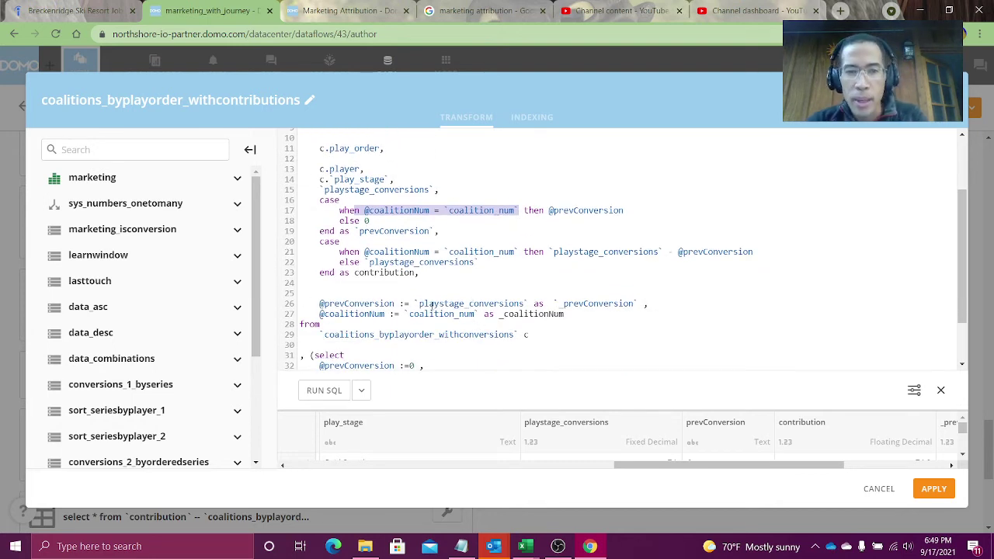
{"action": "left_click_drag", "start_coordinate": [320, 304], "coordinate": [399, 304]}
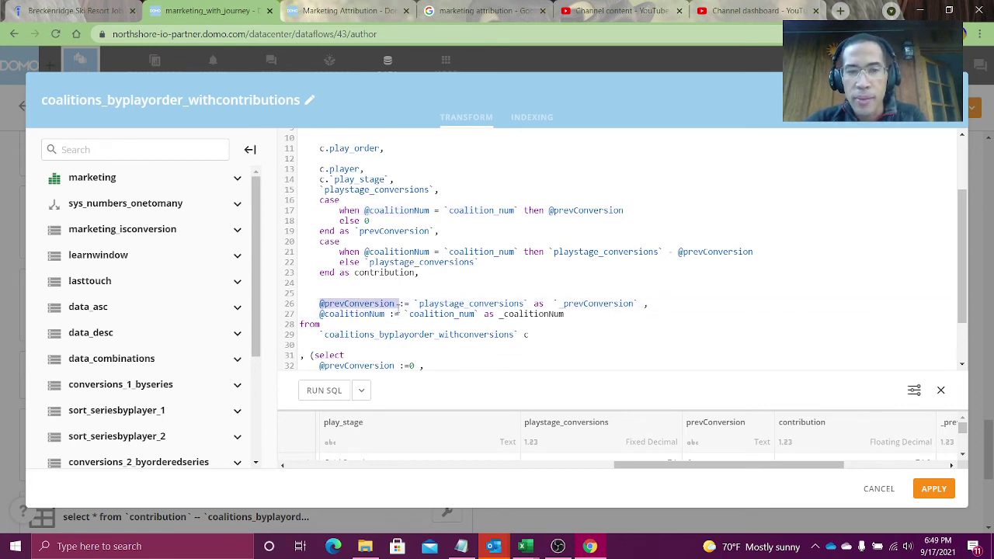
{"action": "double_click", "coordinate": [426, 304]}
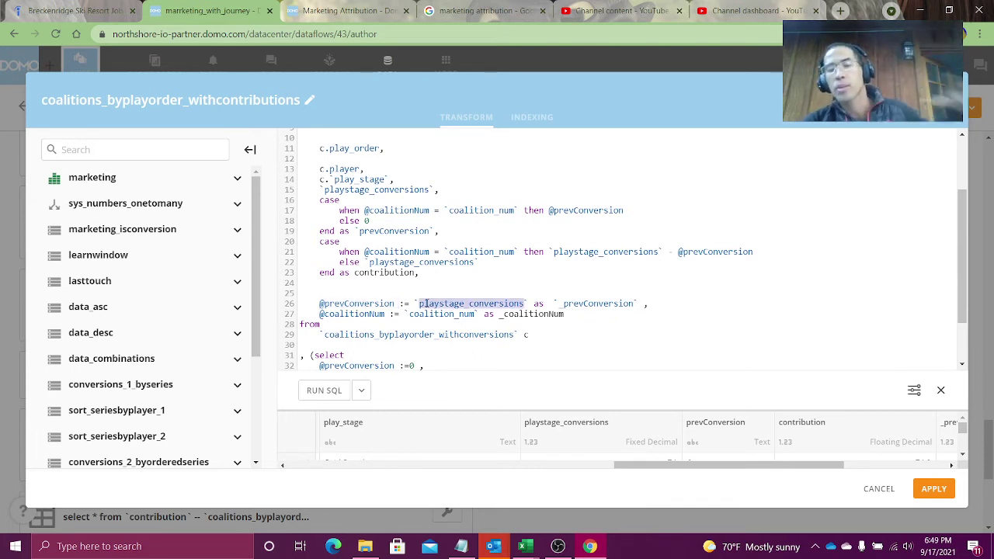
{"action": "double_click", "coordinate": [588, 305]}
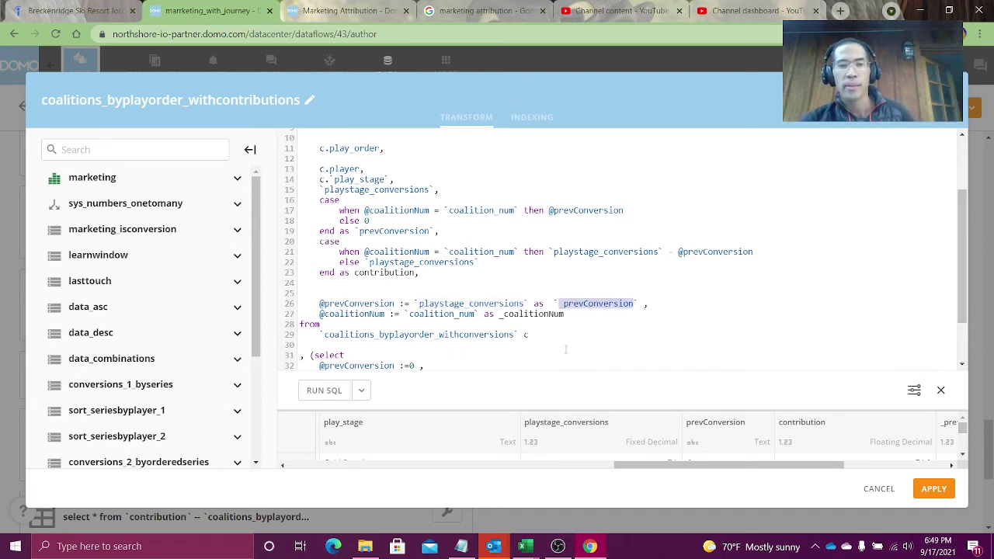
Run the unfiltered query, previewing all coalitions like Online Display 25.0 and Online Display - Paid Search -18.0
{"action": "left_click", "coordinate": [334, 391]}
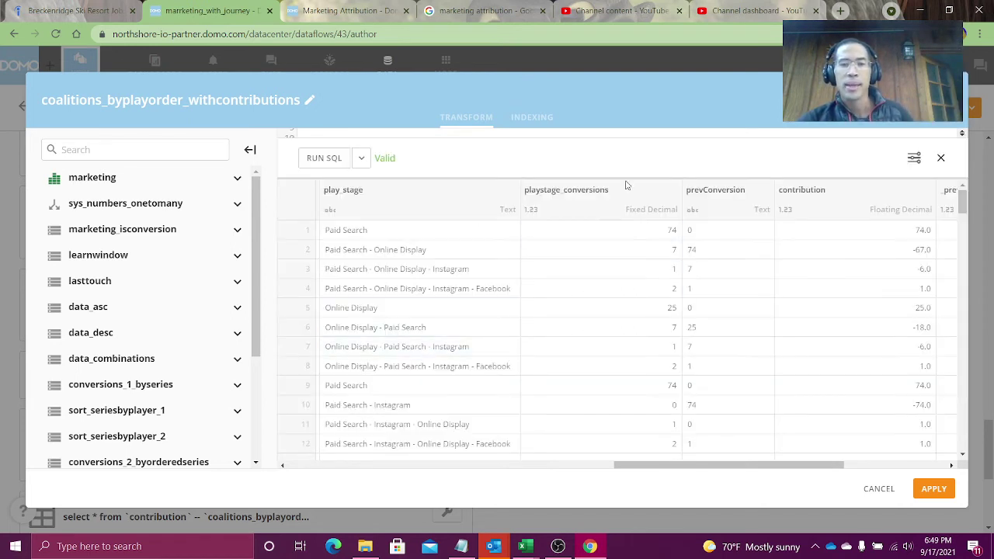
{"action": "left_click_drag", "start_coordinate": [628, 170], "coordinate": [641, 271]}
{"action": "scroll", "coordinate": [381, 153], "scroll_direction": "down", "scroll_amount": 2}
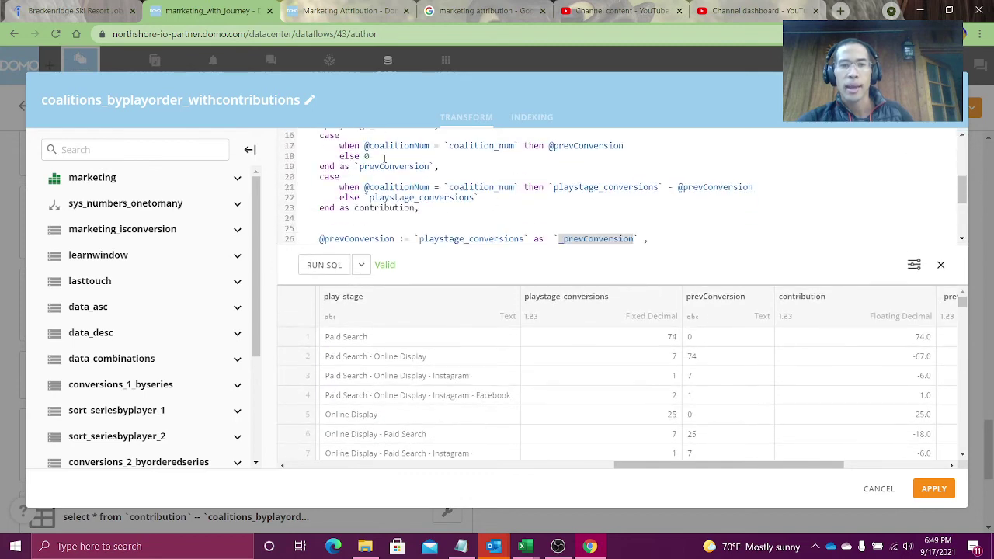
{"action": "left_click_drag", "start_coordinate": [381, 152], "coordinate": [422, 197]}
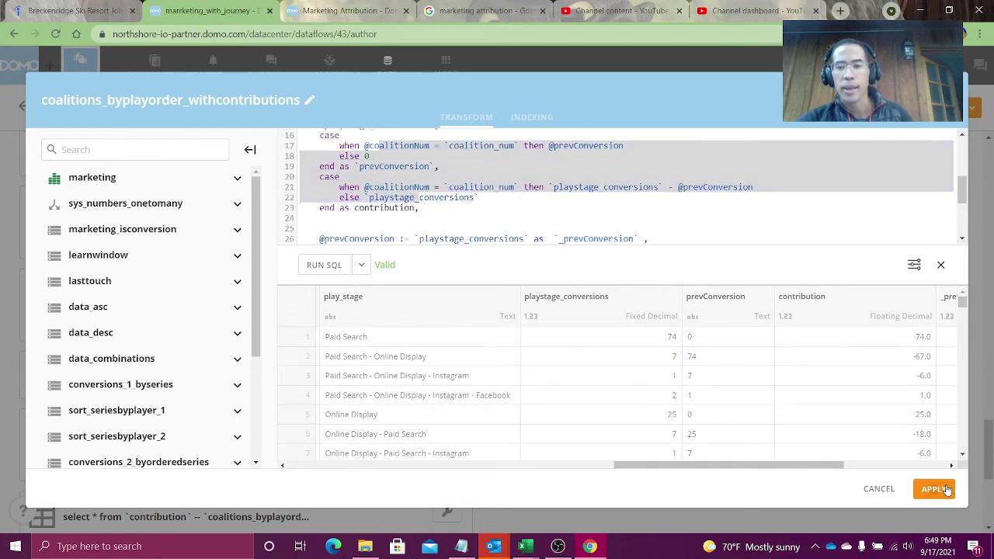
Apply the contribution transform, then review the alter TABLE drop column lines and apply unchanged
{"action": "left_click", "coordinate": [934, 488]}
{"action": "scroll", "coordinate": [648, 357], "scroll_direction": "down", "scroll_amount": 3}
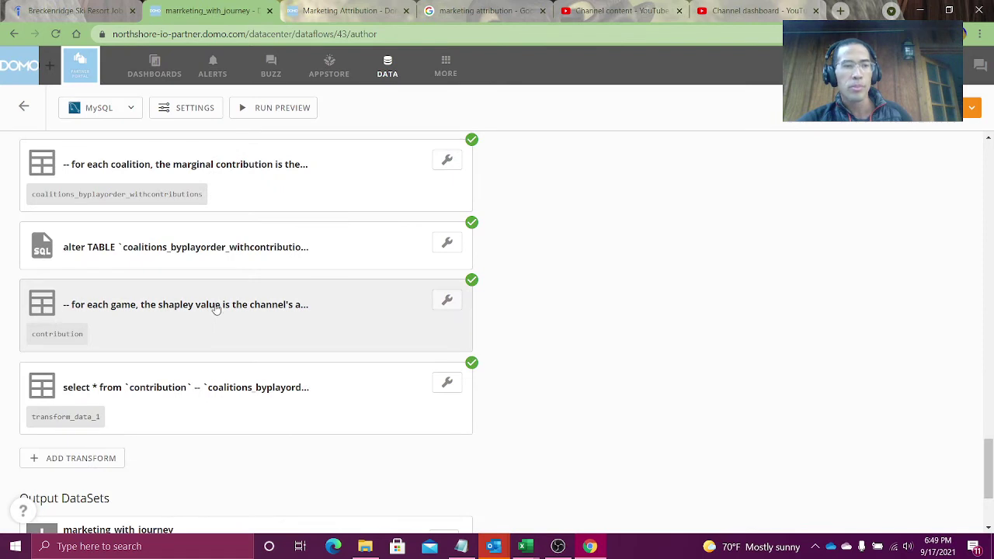
{"action": "left_click", "coordinate": [260, 258]}
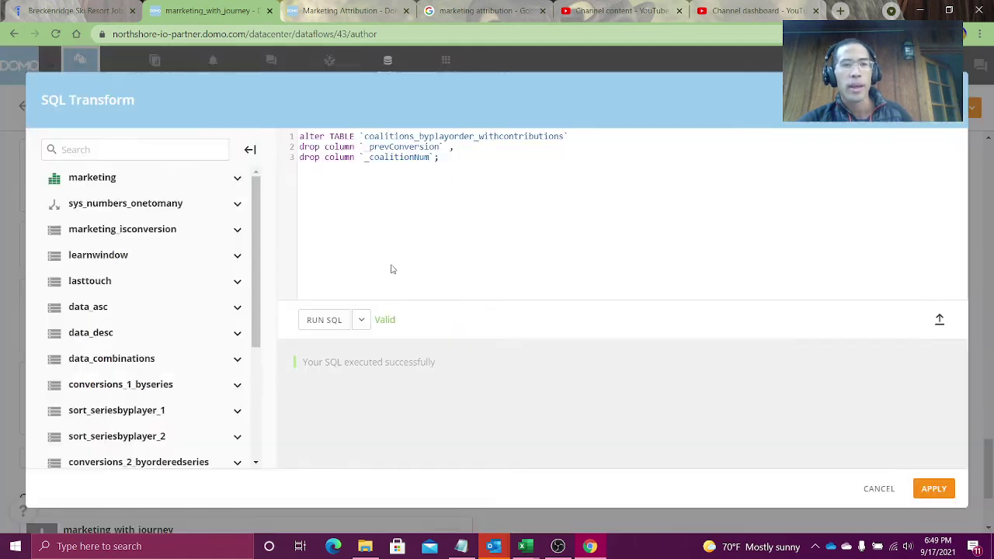
{"action": "left_click_drag", "start_coordinate": [325, 136], "coordinate": [425, 171]}
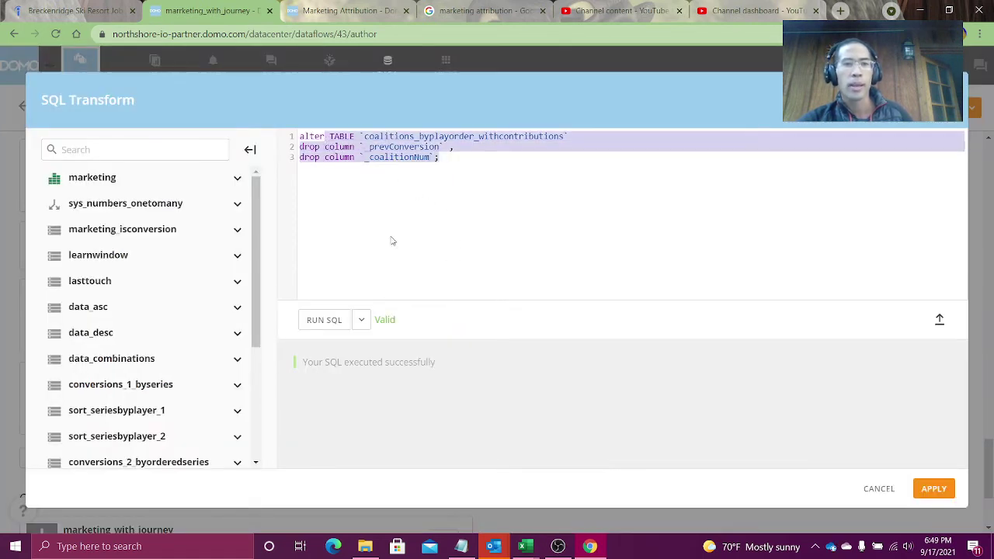
{"action": "left_click", "coordinate": [417, 193]}
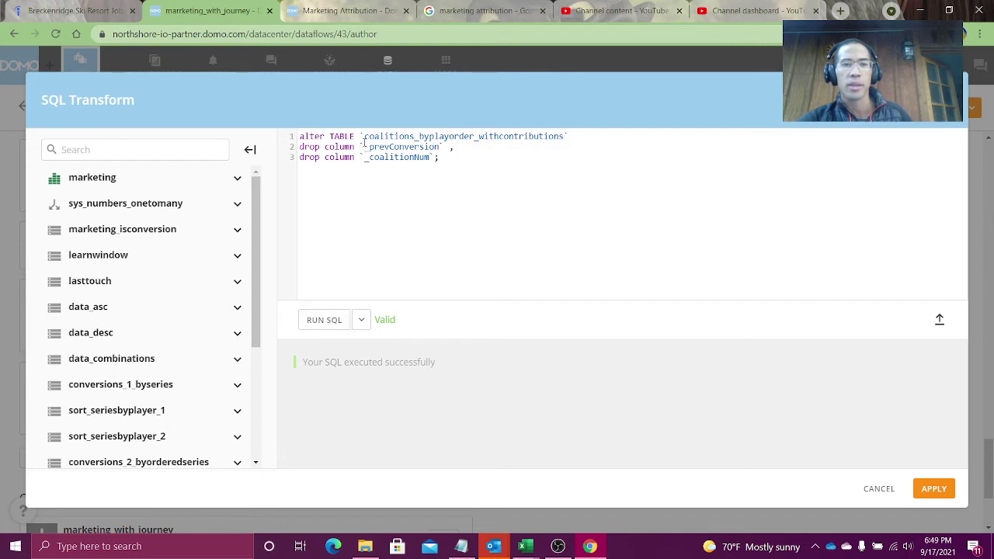
{"action": "left_click", "coordinate": [933, 490]}
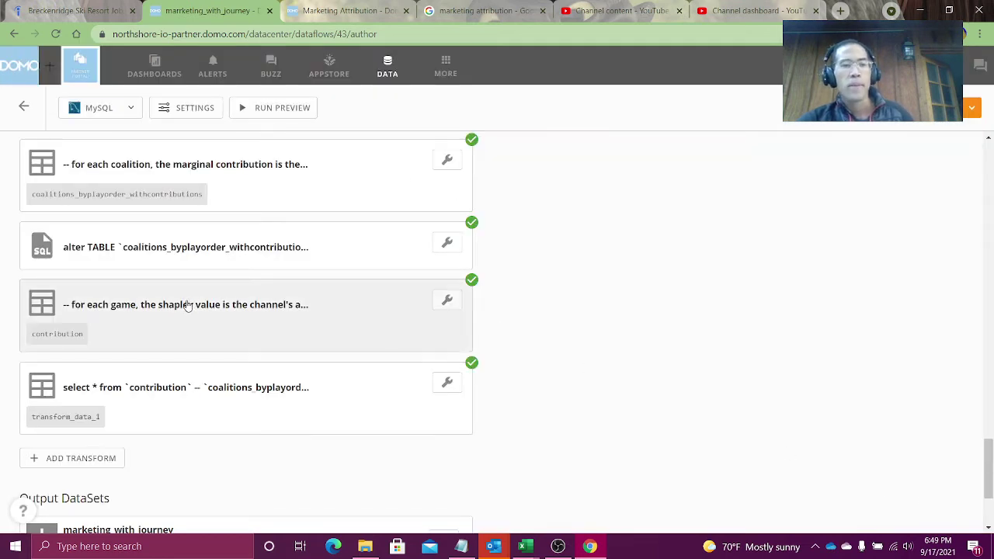
Reopen the contribution transform's SQL and switch to the Excel workbook
{"action": "left_click", "coordinate": [187, 304]}
{"action": "left_click_drag", "start_coordinate": [658, 162], "coordinate": [634, 287]}
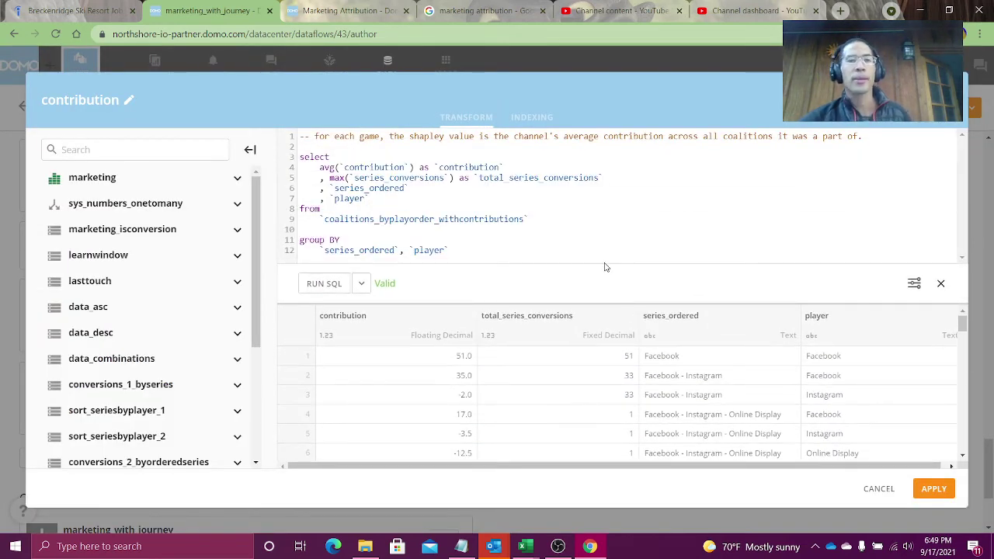
{"action": "key", "text": "alt+Tab"}
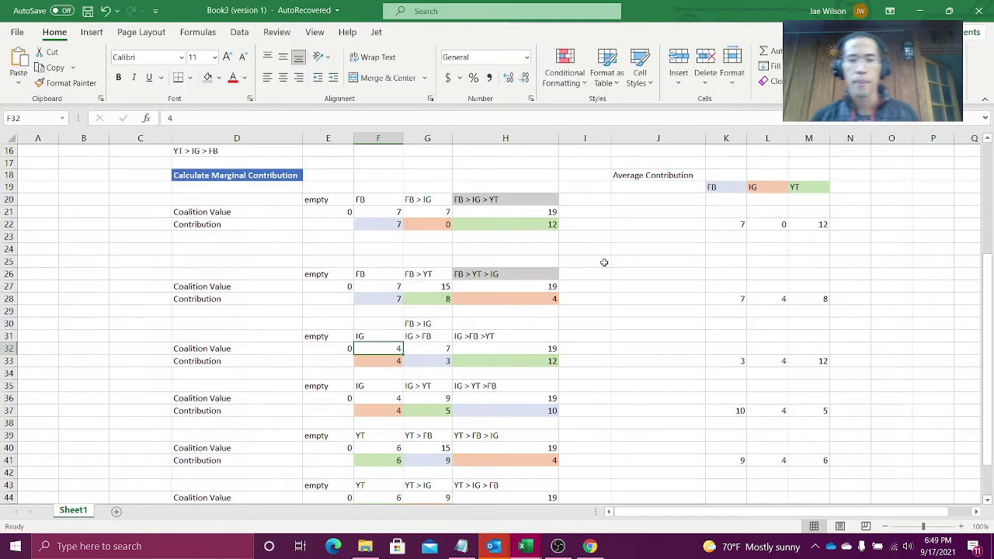
Check FB's average contribution in K22 and the FB & IG & YT coalition value, select K19:K27, return to Domo
{"action": "left_click", "coordinate": [719, 221]}
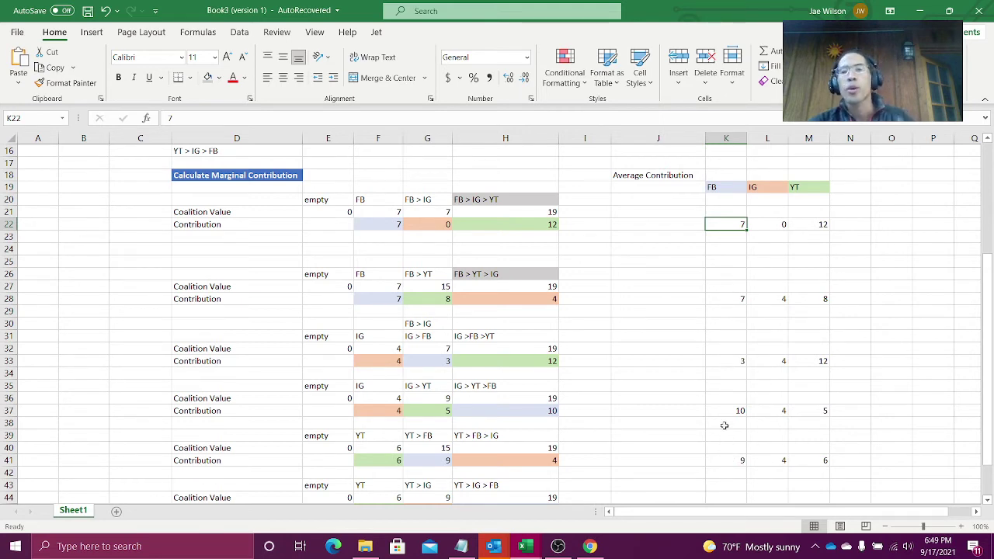
{"action": "scroll", "coordinate": [496, 203], "scroll_direction": "up", "scroll_amount": 4}
{"action": "left_click", "coordinate": [656, 164]}
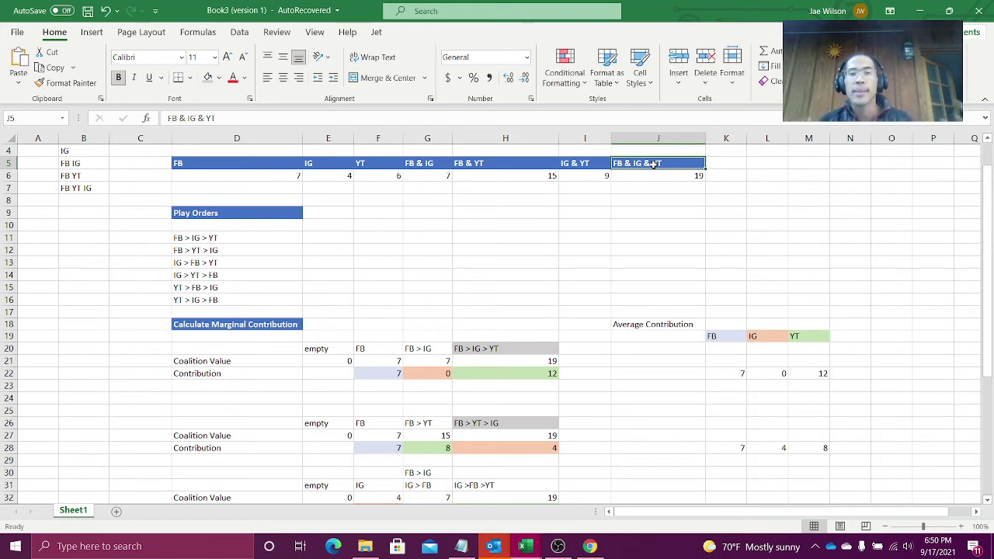
{"action": "left_click_drag", "start_coordinate": [731, 339], "coordinate": [727, 440]}
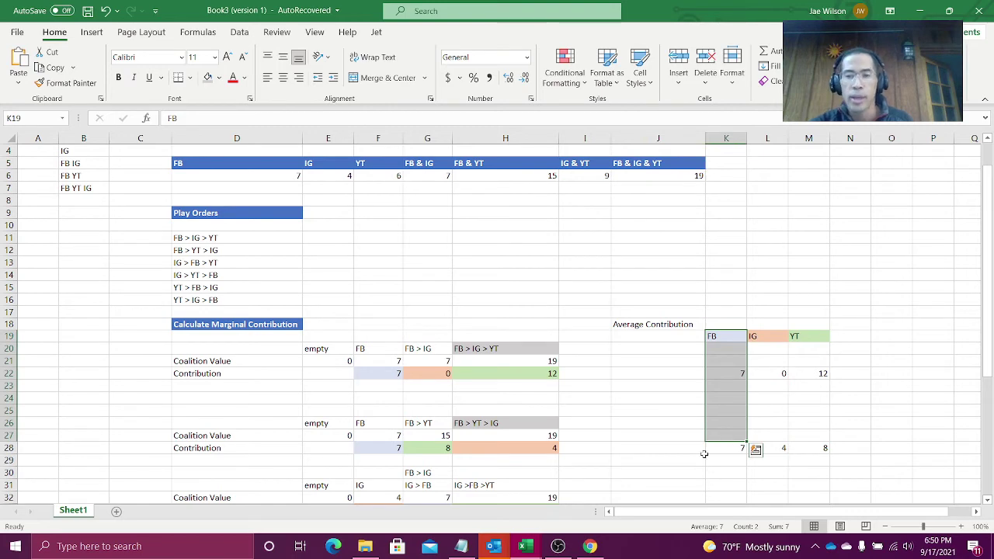
{"action": "key", "text": "alt+Tab"}
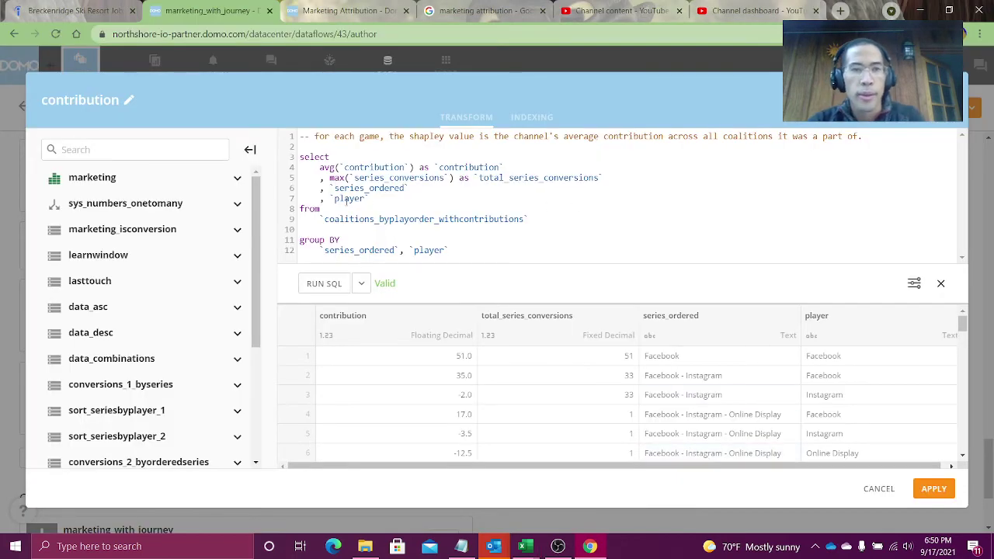
Highlight contribution, series_ordered and player in the averaging query and run the SQL
{"action": "double_click", "coordinate": [353, 167]}
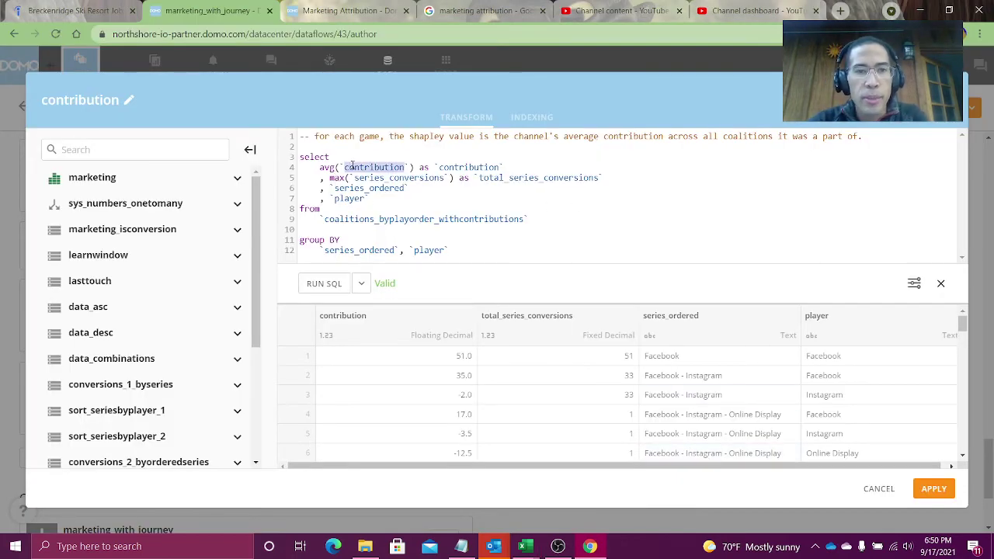
{"action": "double_click", "coordinate": [348, 188]}
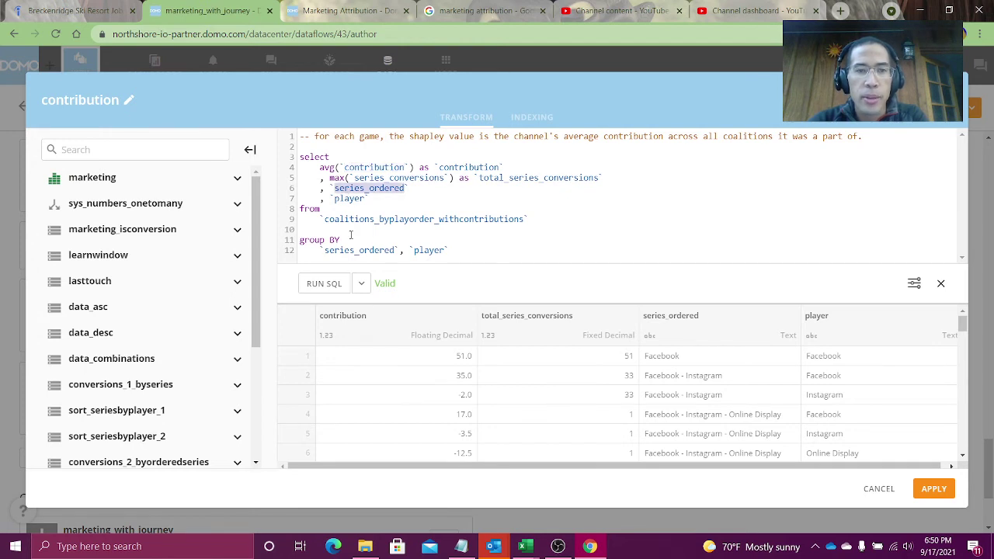
{"action": "double_click", "coordinate": [349, 198]}
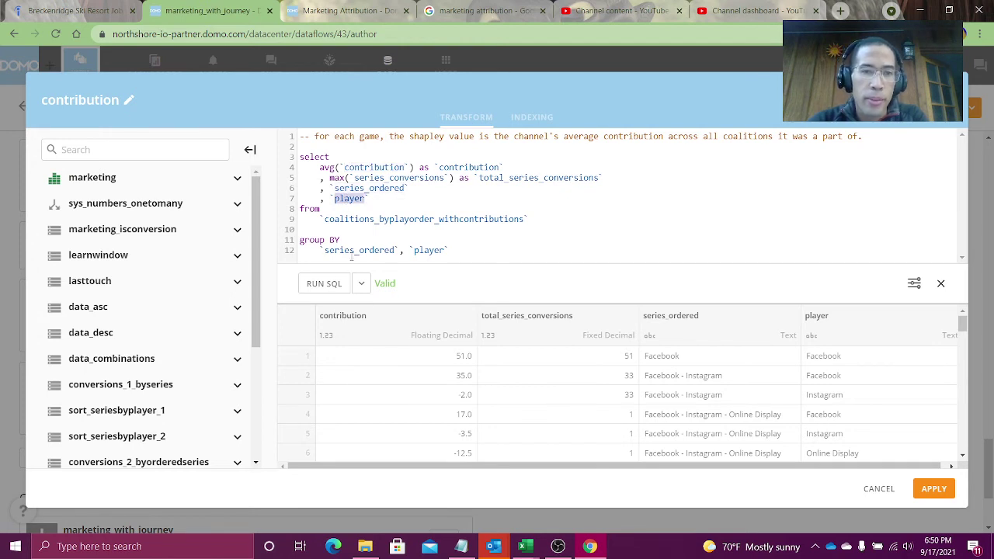
{"action": "left_click", "coordinate": [320, 285]}
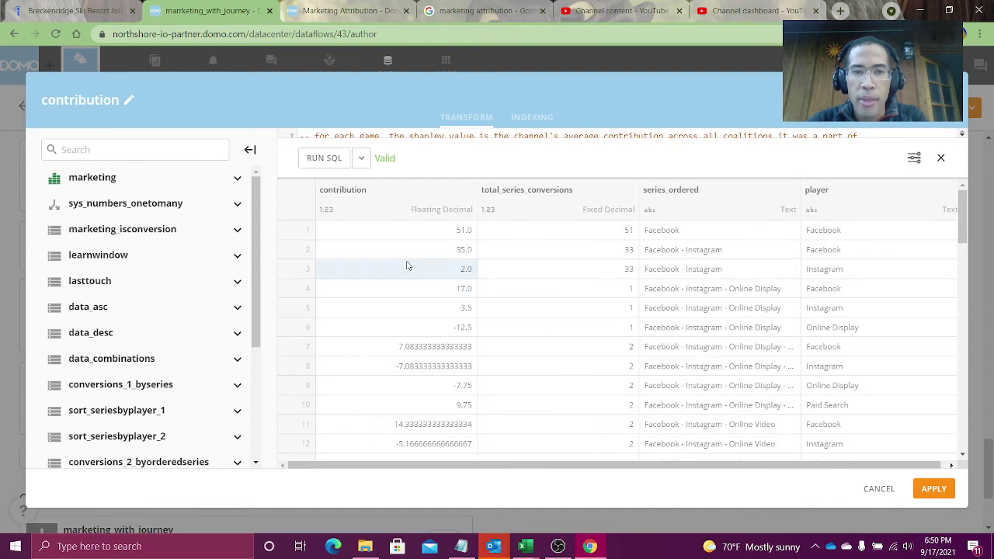
Explain results: Facebook 35.0 and Instagram -2.0 summing to 33, then the three-channel series rows
{"action": "left_click_drag", "start_coordinate": [407, 264], "coordinate": [863, 276]}
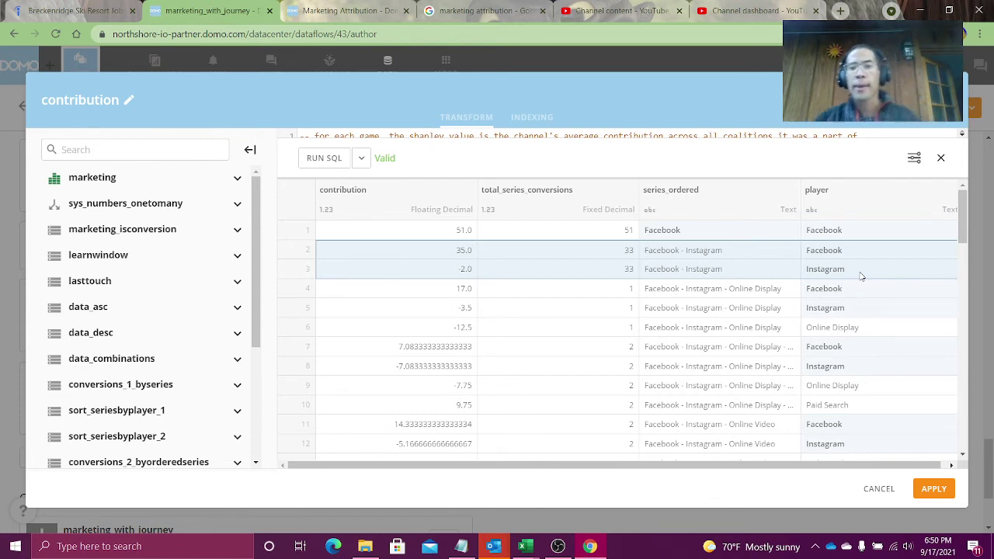
{"action": "left_click", "coordinate": [657, 253]}
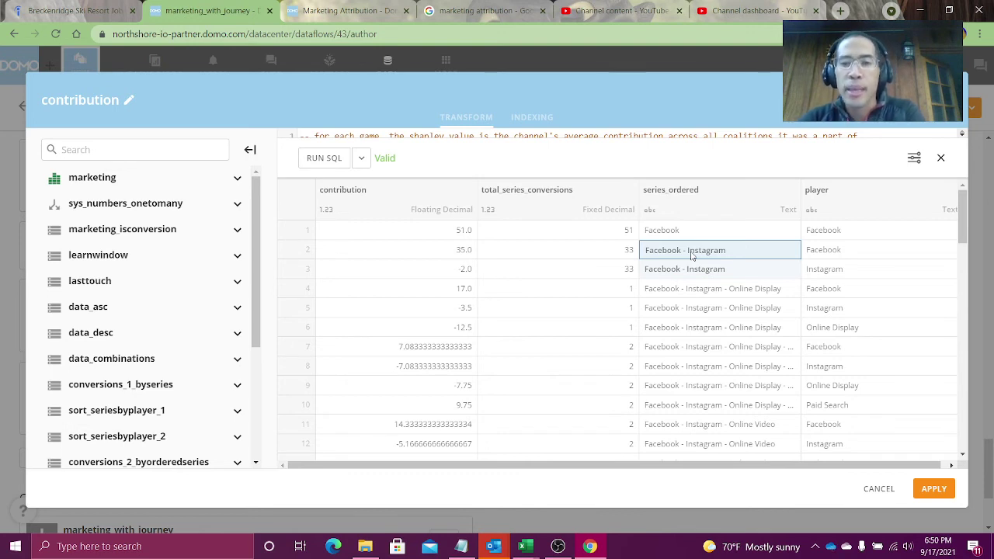
{"action": "left_click", "coordinate": [839, 255]}
{"action": "left_click", "coordinate": [444, 252]}
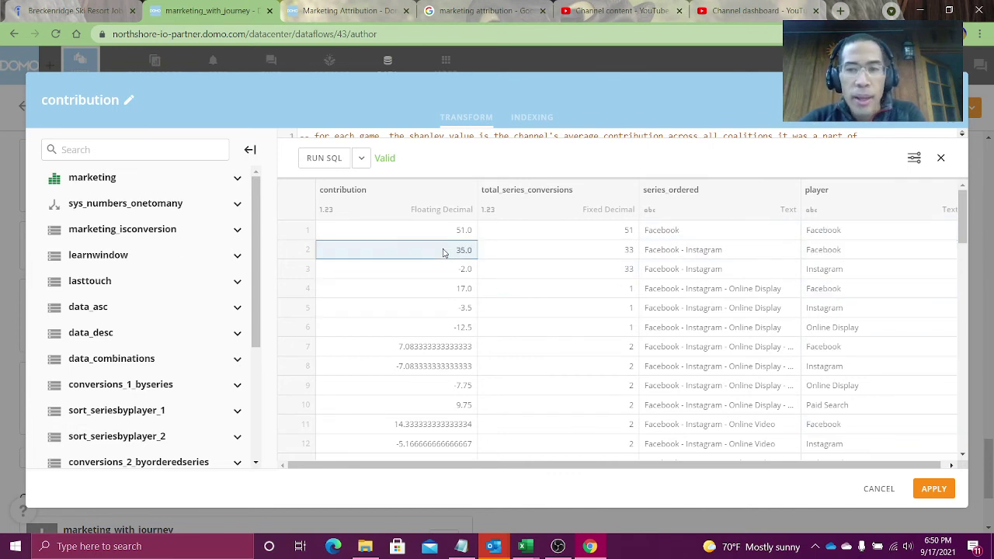
{"action": "left_click", "coordinate": [444, 271]}
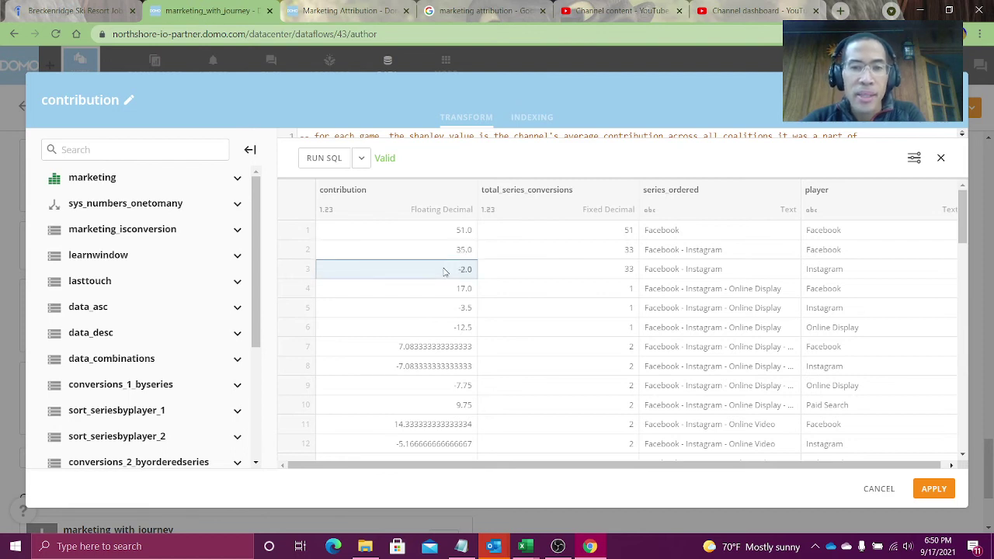
{"action": "left_click_drag", "start_coordinate": [464, 266], "coordinate": [470, 258]}
{"action": "left_click", "coordinate": [566, 250]}
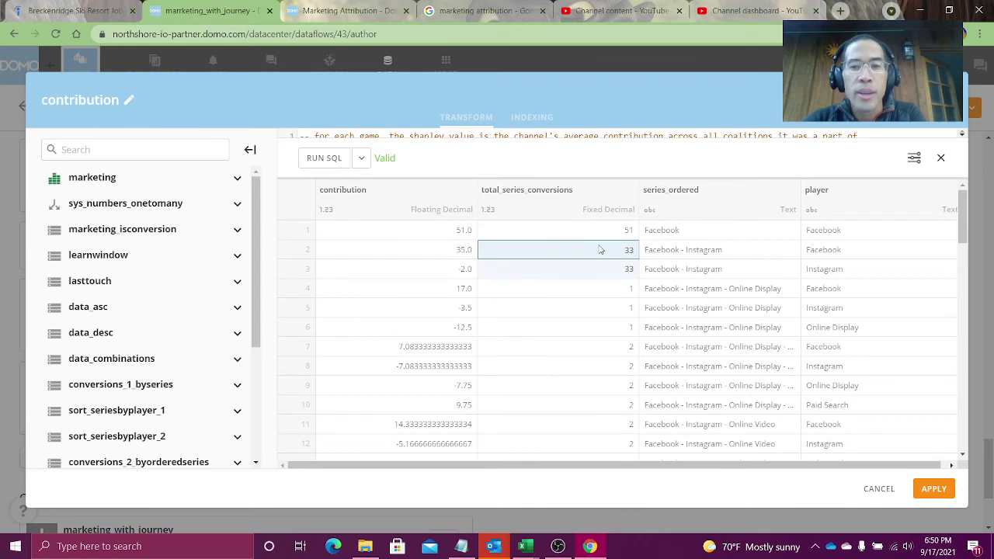
{"action": "left_click_drag", "start_coordinate": [630, 249], "coordinate": [625, 280]}
{"action": "left_click_drag", "start_coordinate": [736, 327], "coordinate": [373, 331]}
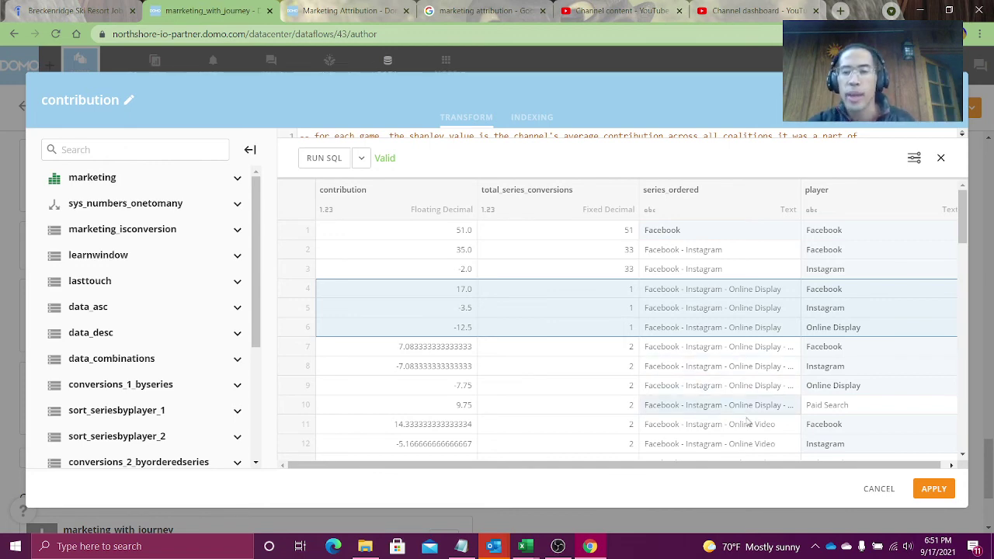
Apply the contribution transform and save the dataflow
{"action": "left_click", "coordinate": [918, 494]}
{"action": "left_click", "coordinate": [936, 107]}
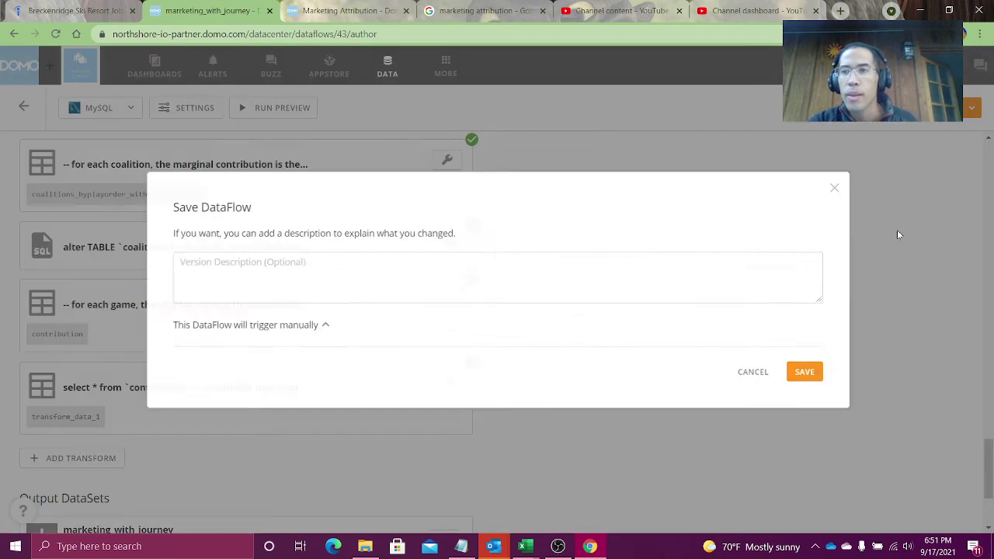
{"action": "left_click", "coordinate": [803, 371]}
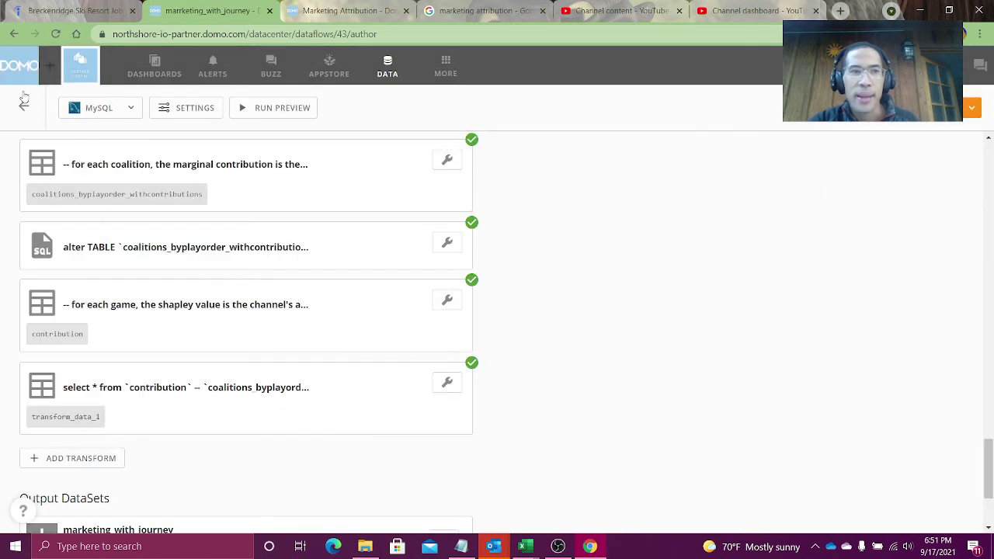
Open the Marketing Attribution dashboard from the dashboards list
{"action": "left_click", "coordinate": [155, 70]}
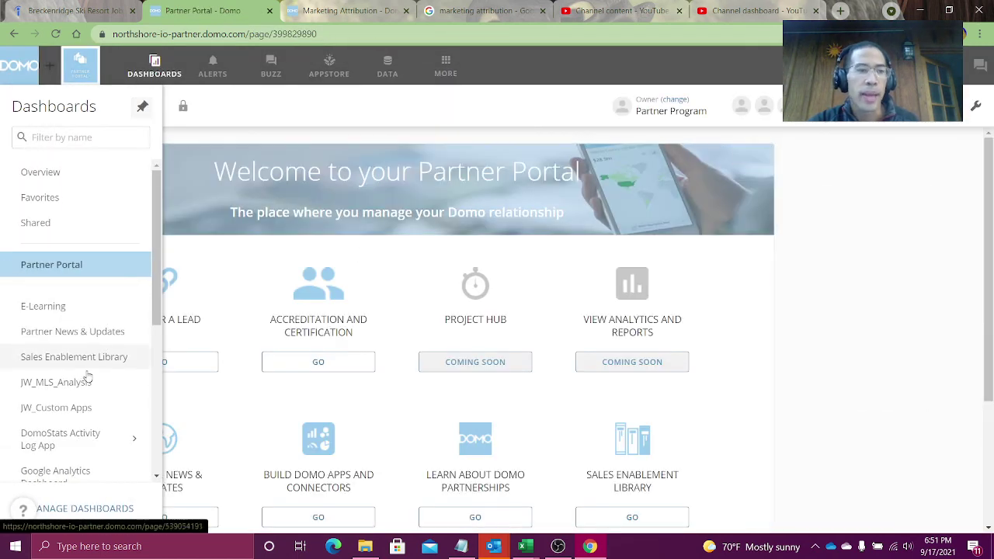
{"action": "scroll", "coordinate": [83, 396], "scroll_direction": "down", "scroll_amount": 4}
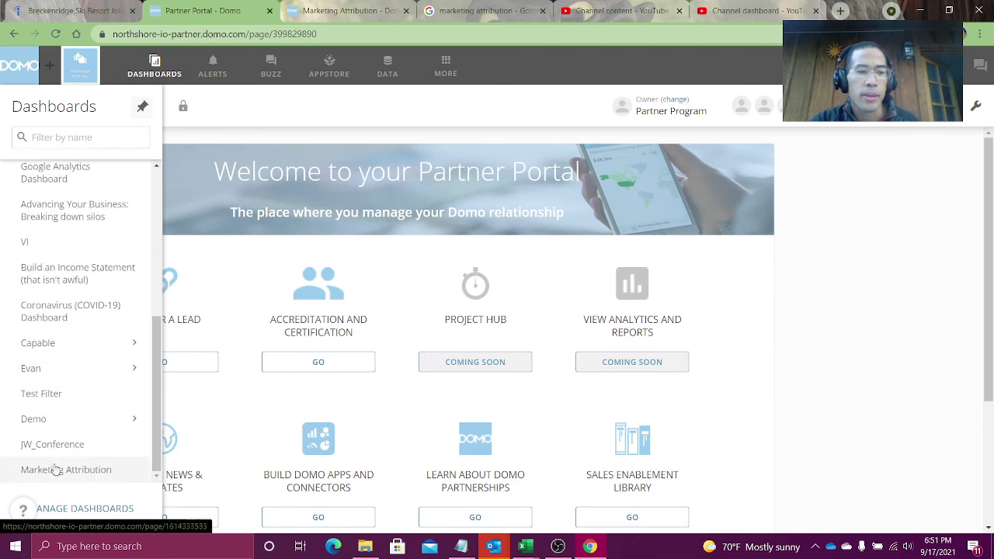
{"action": "left_click", "coordinate": [57, 473]}
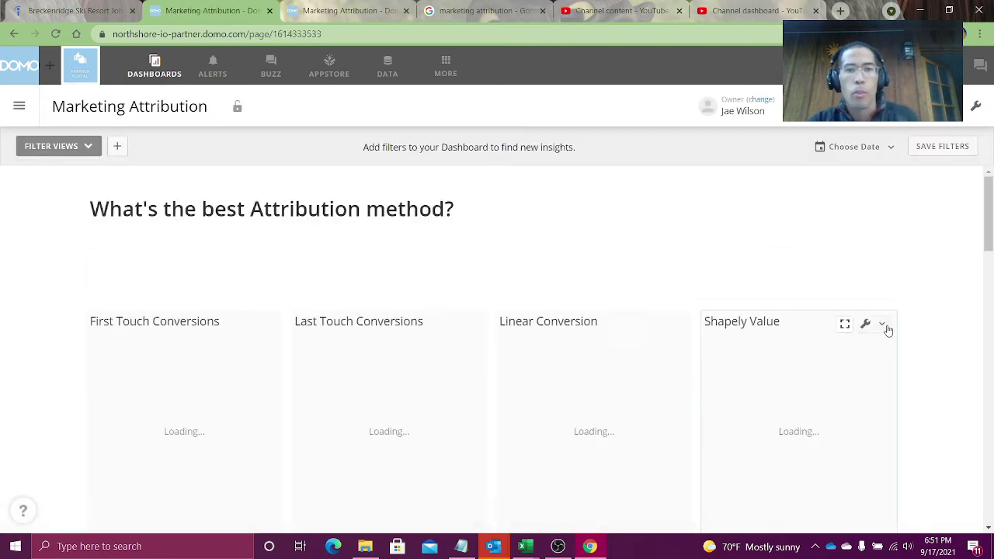
Read the Shapely Value chart: Paid Search 12,990.89 and Instagram -4,909.61
{"action": "scroll", "coordinate": [954, 321], "scroll_direction": "down", "scroll_amount": 3}
{"action": "scroll", "coordinate": [875, 288], "scroll_direction": "up", "scroll_amount": 1}
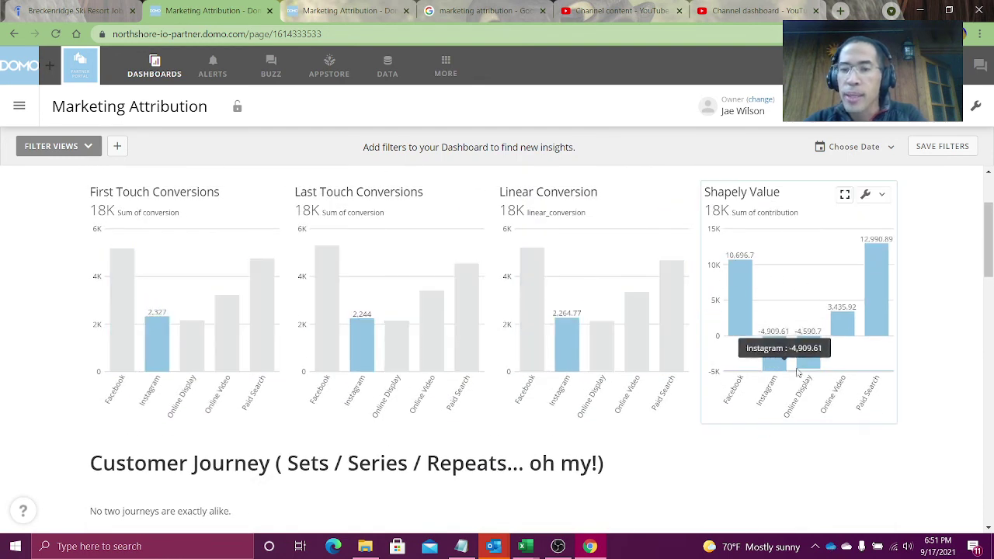
{"action": "mouse_move", "coordinate": [805, 349]}
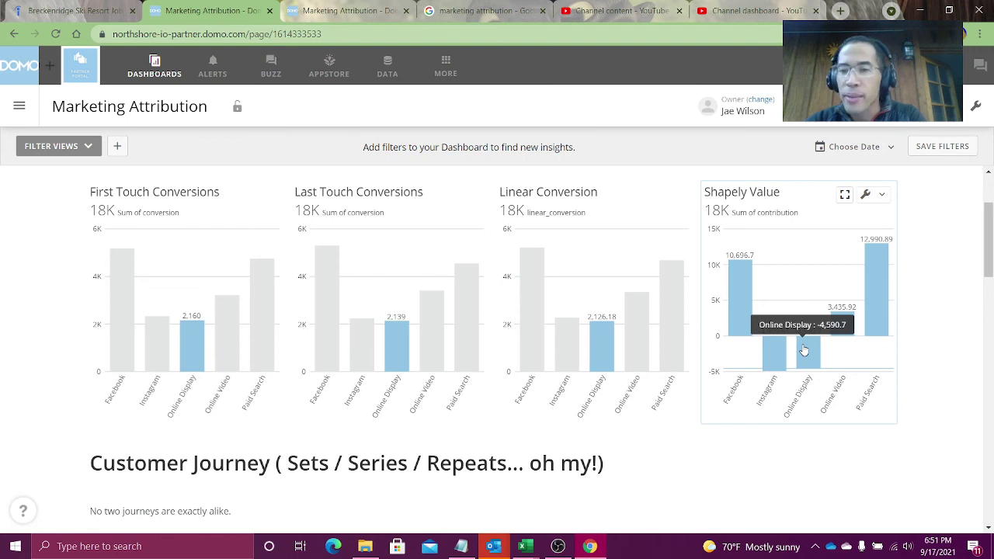